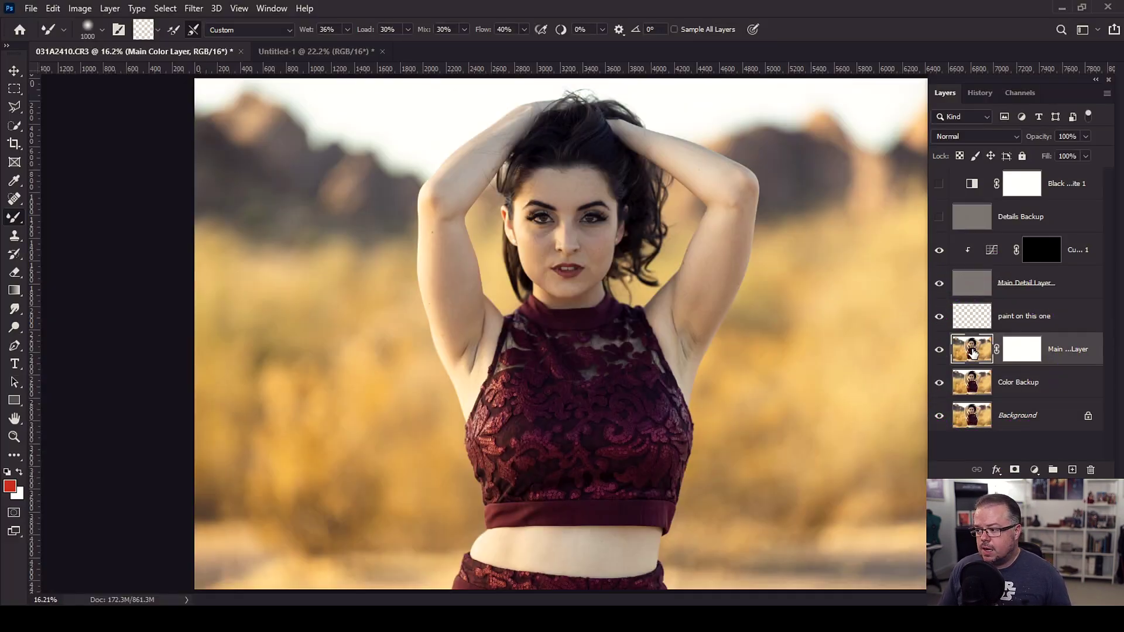
- Switch to the Untitled-1 circle, shrink the Mixer Brush to 800, and blend the seam
click(301, 52)
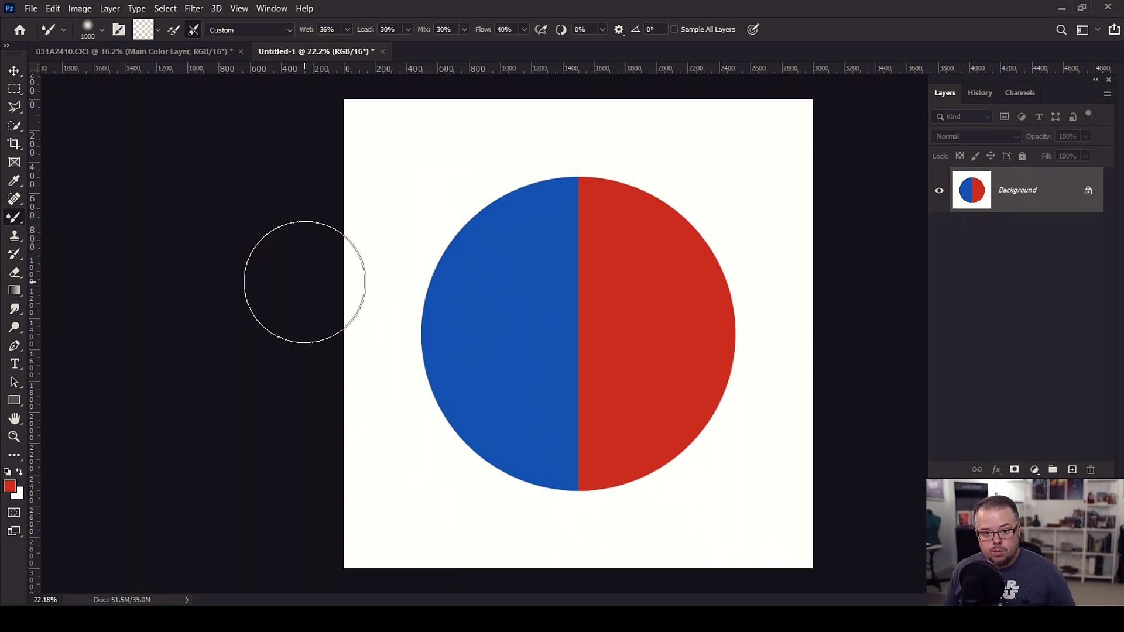
key(bracketleft)
key(bracketleft)
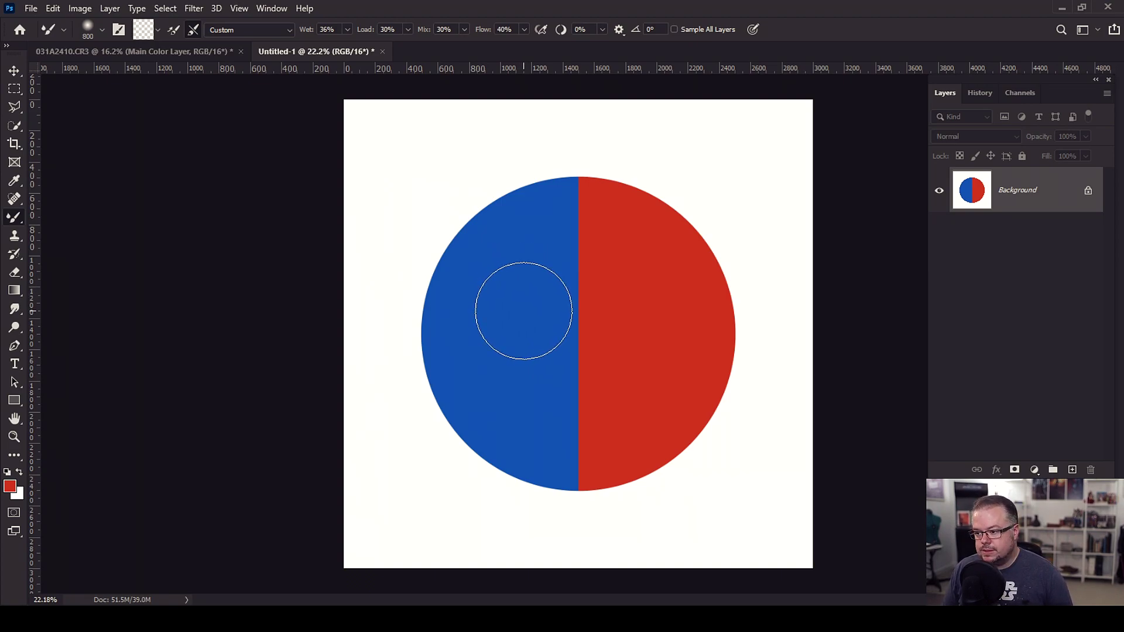
mouse_move(523, 311)
mouse_down()
mouse_move(626, 294)
mouse_move(534, 343)
mouse_move(594, 299)
mouse_move(593, 337)
mouse_move(565, 327)
mouse_move(592, 367)
mouse_move(608, 313)
mouse_move(586, 394)
mouse_move(614, 316)
mouse_move(562, 366)
mouse_move(600, 250)
mouse_move(577, 239)
mouse_move(609, 370)
mouse_move(570, 396)
mouse_move(593, 391)
mouse_move(588, 365)
mouse_move(564, 389)
mouse_move(567, 376)
mouse_move(595, 377)
mouse_move(587, 304)
mouse_move(602, 322)
mouse_move(576, 397)
mouse_move(611, 349)
mouse_move(577, 300)
mouse_up()
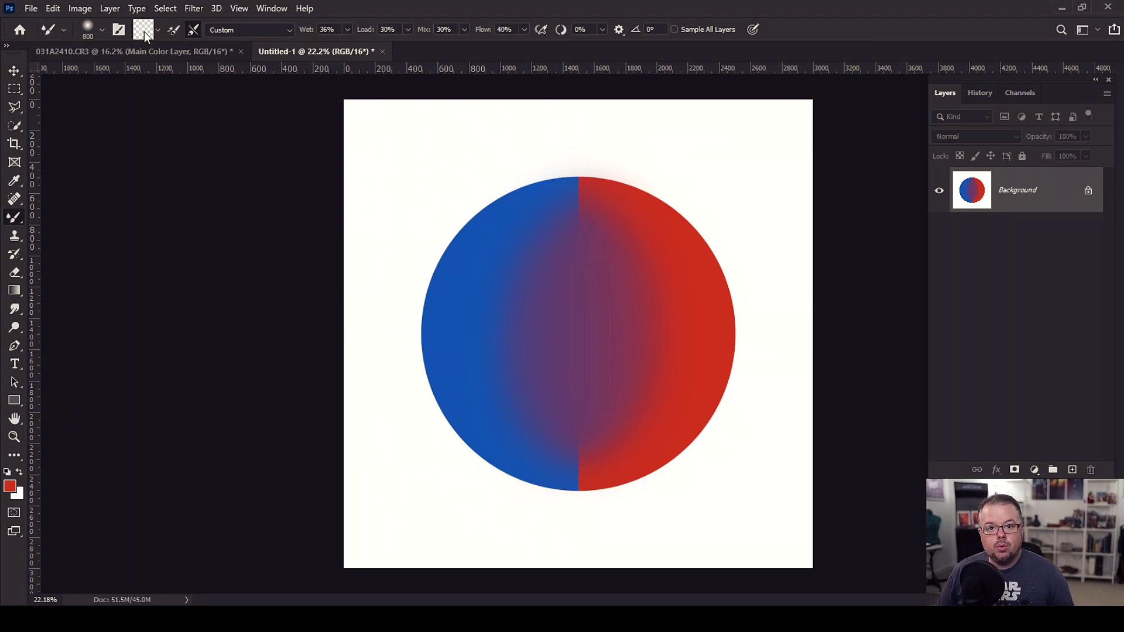
- Enable Clean brush after each stroke and bring up the History panel
click(191, 33)
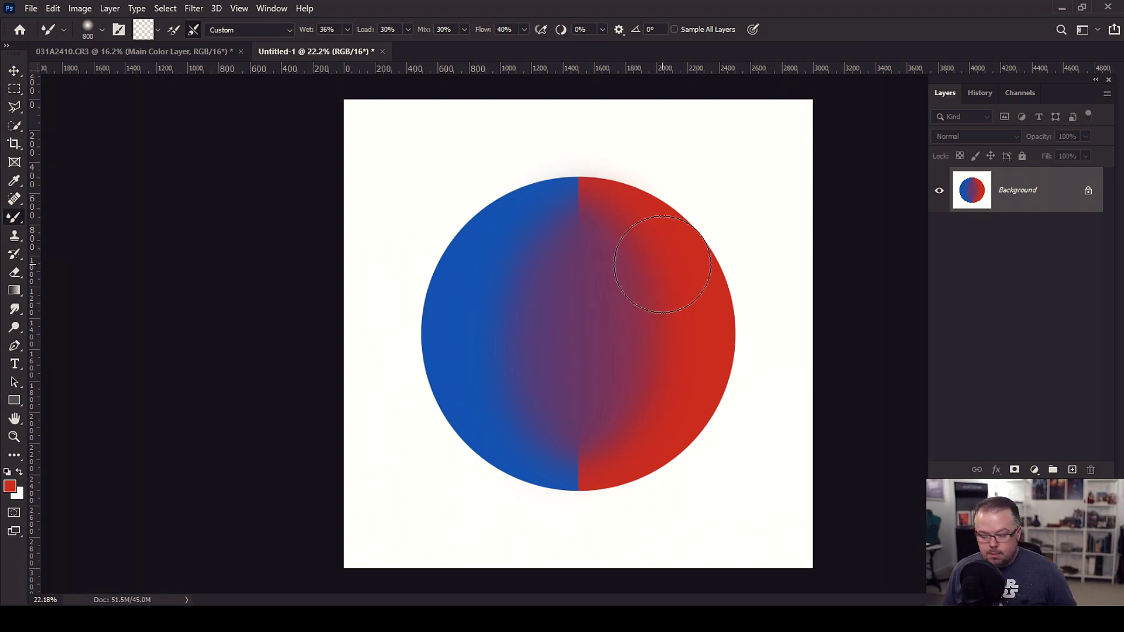
click(979, 93)
- Restore Snapshot 1, return to Layers, and smear blue into red with a 700 brush
click(982, 147)
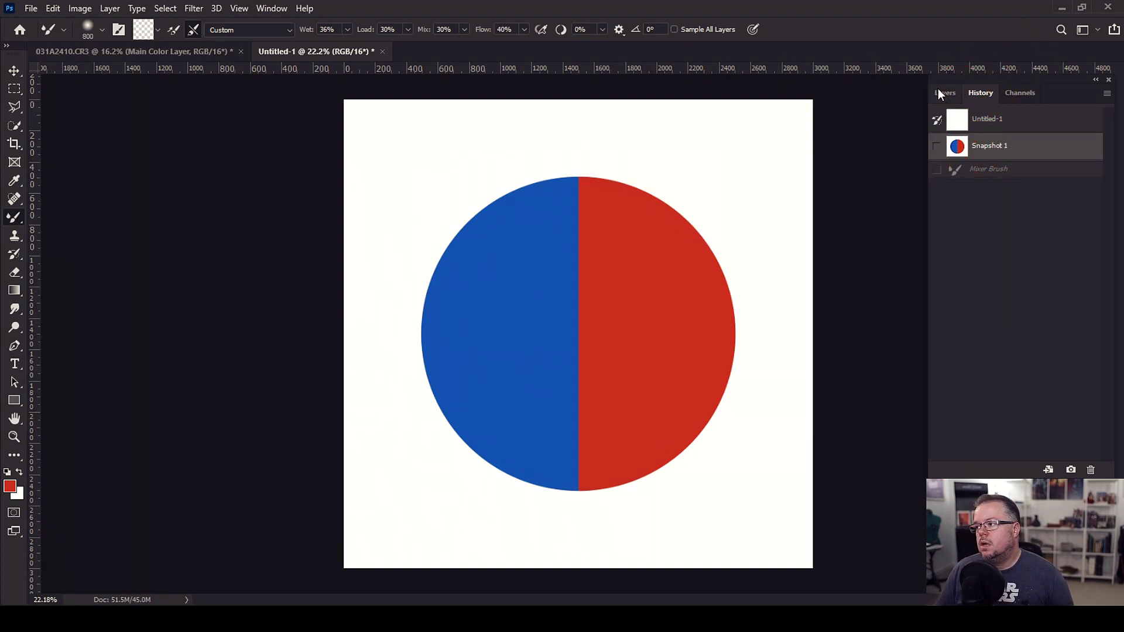
click(940, 92)
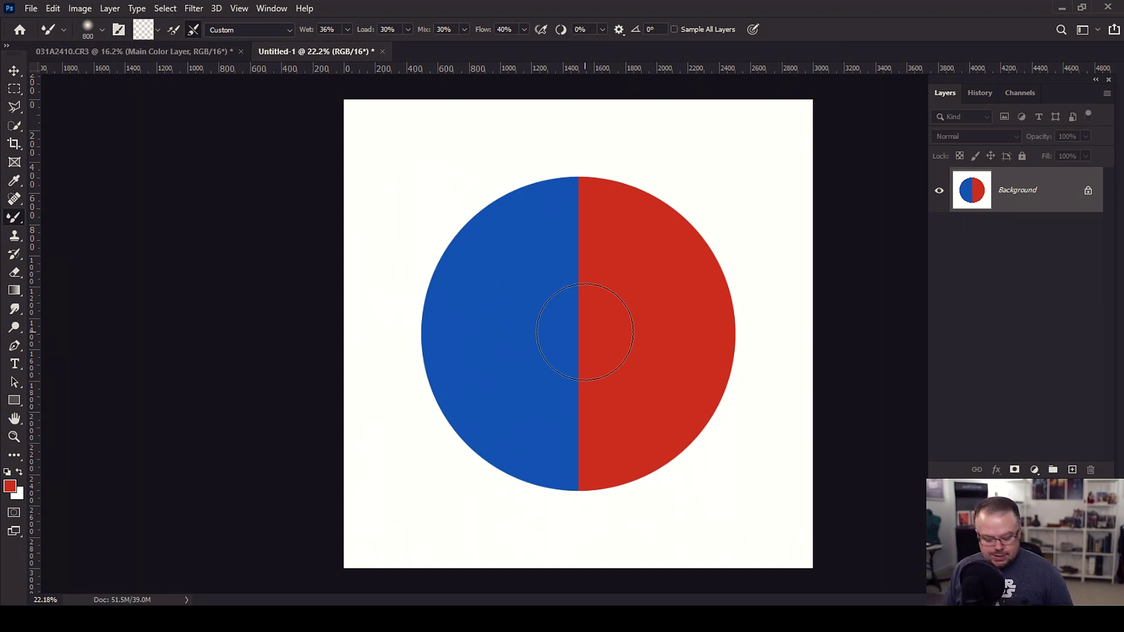
key(bracketleft)
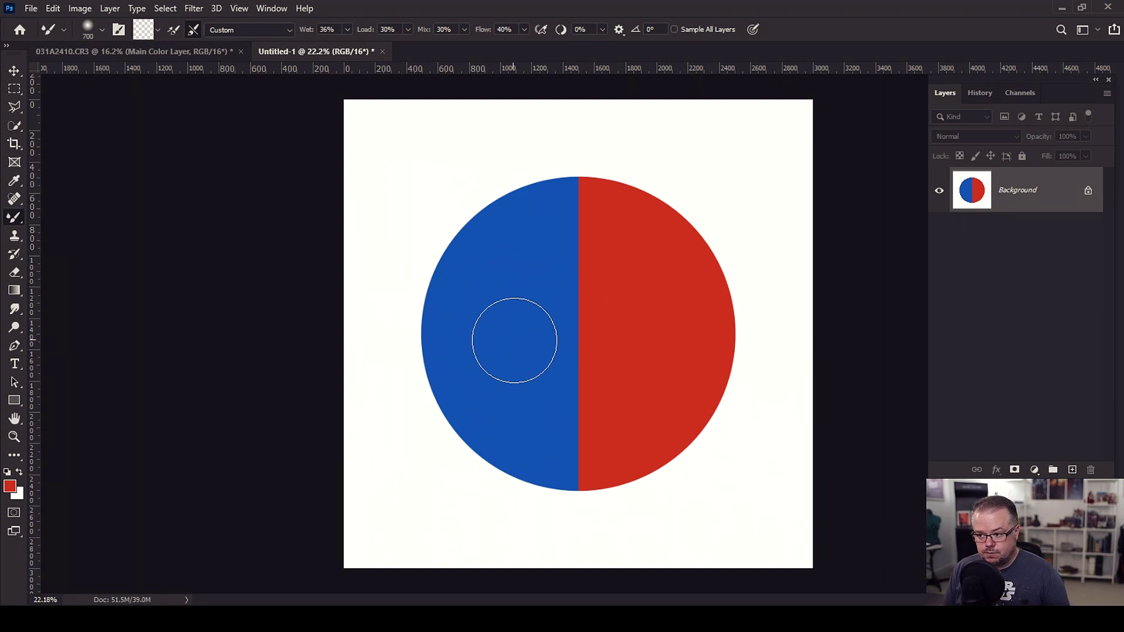
drag(516, 340, 715, 258)
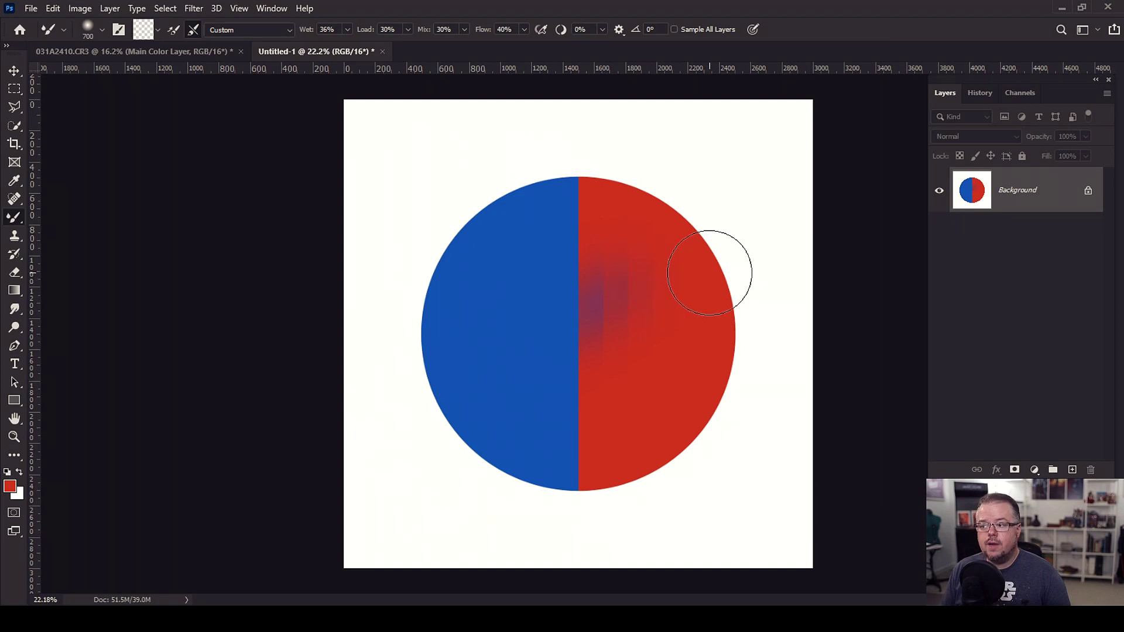
mouse_move(556, 332)
mouse_down()
mouse_move(631, 283)
mouse_move(504, 355)
mouse_move(638, 289)
mouse_move(561, 358)
mouse_move(494, 377)
mouse_move(630, 296)
mouse_move(508, 379)
mouse_move(607, 319)
mouse_move(513, 376)
mouse_move(626, 278)
mouse_move(524, 382)
mouse_move(601, 316)
mouse_move(565, 364)
mouse_move(510, 389)
mouse_move(606, 306)
mouse_move(533, 353)
mouse_move(643, 270)
mouse_move(543, 396)
mouse_move(576, 377)
mouse_move(524, 395)
mouse_move(589, 376)
mouse_move(536, 405)
mouse_move(608, 343)
mouse_move(560, 396)
mouse_move(609, 336)
mouse_move(528, 395)
mouse_move(584, 287)
mouse_move(526, 366)
mouse_move(584, 270)
mouse_move(519, 378)
mouse_move(591, 268)
mouse_move(509, 377)
mouse_move(588, 345)
mouse_move(647, 400)
mouse_up()
key(bracketright)
key(bracketright)
key(bracketright)
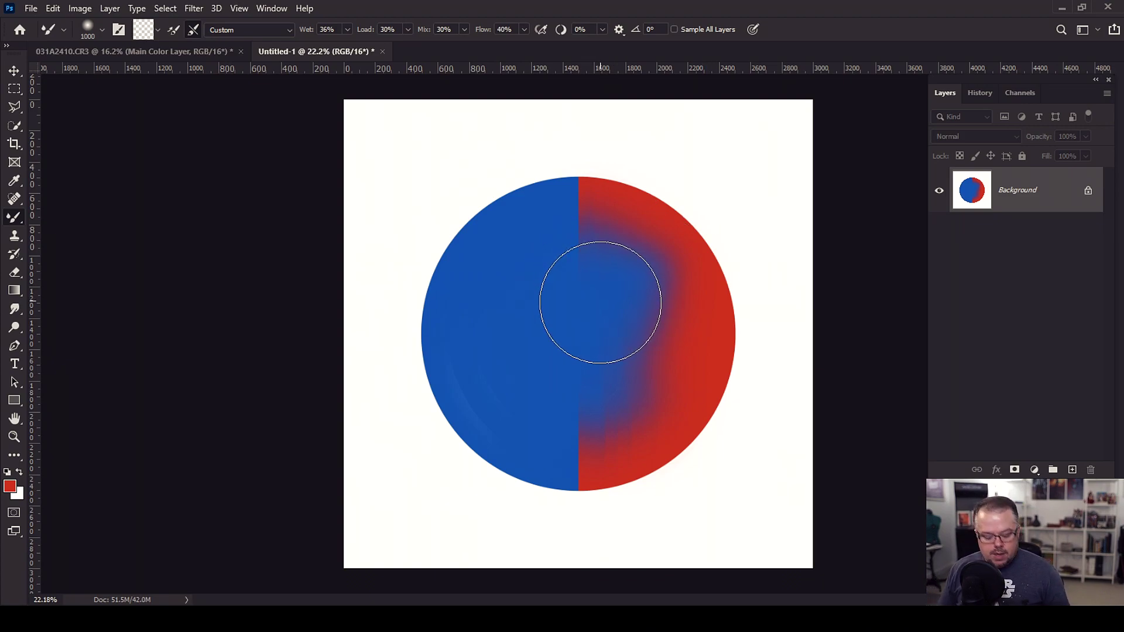
- Resize the brush and sweep the blue smear deeper into the red half
key(bracketleft)
key(bracketleft)
key(bracketleft)
key(bracketleft)
key(bracketleft)
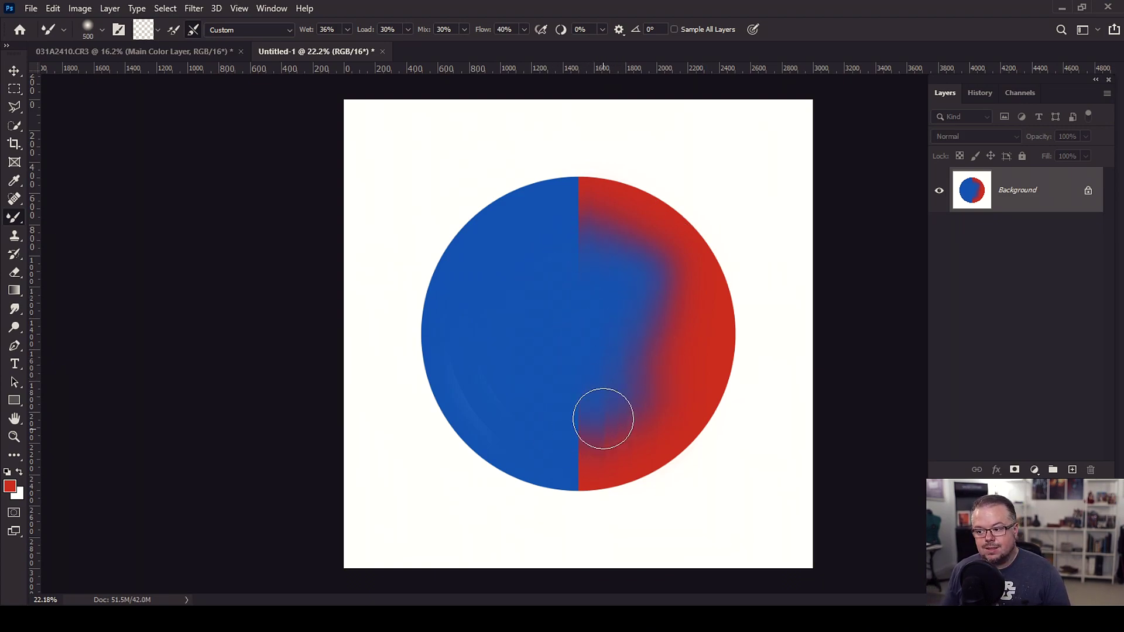
key(bracketright)
key(bracketright)
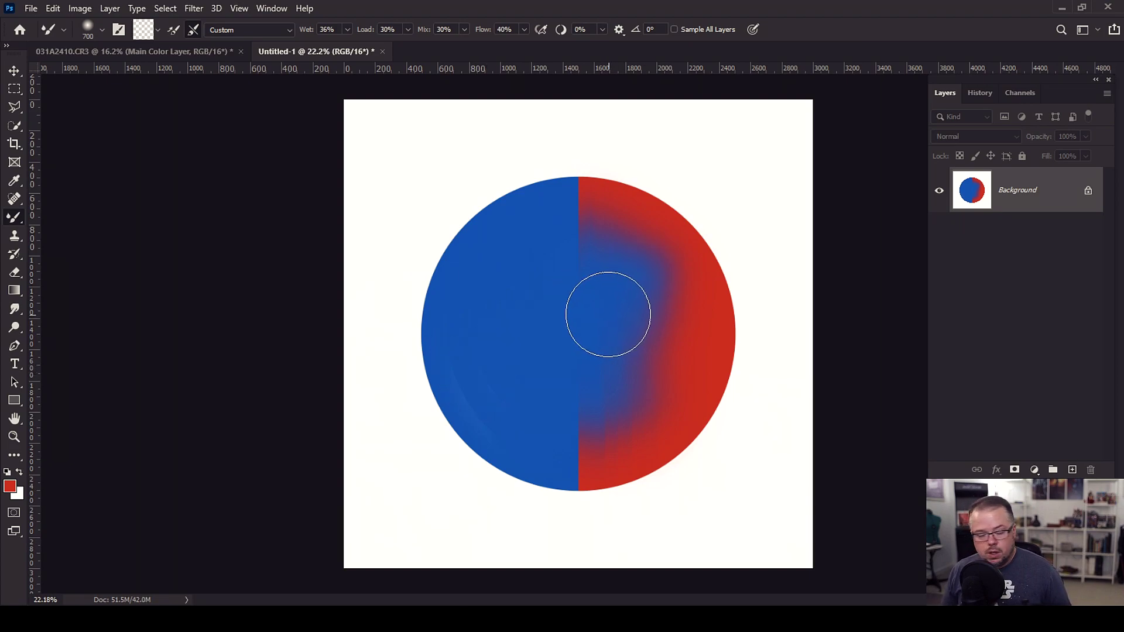
mouse_move(622, 382)
mouse_down()
mouse_move(603, 414)
mouse_move(602, 402)
mouse_move(612, 420)
mouse_move(632, 344)
mouse_move(595, 251)
mouse_move(572, 243)
mouse_move(638, 276)
mouse_move(645, 321)
mouse_move(665, 294)
mouse_move(655, 314)
mouse_up()
mouse_move(695, 168)
mouse_down()
mouse_move(621, 287)
mouse_move(615, 361)
mouse_move(572, 360)
mouse_up()
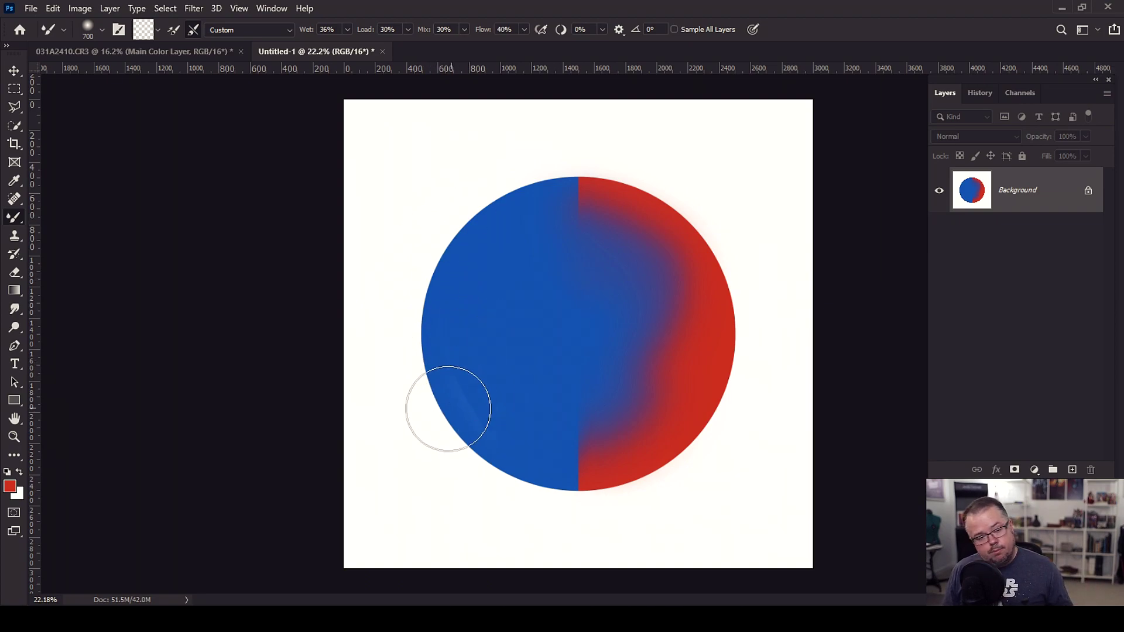
- Soften the lower-left blue with light strokes, then return to the portrait document
mouse_move(501, 378)
mouse_down()
mouse_move(527, 365)
mouse_move(511, 358)
mouse_move(451, 411)
mouse_move(596, 318)
mouse_move(463, 436)
mouse_move(507, 377)
mouse_up()
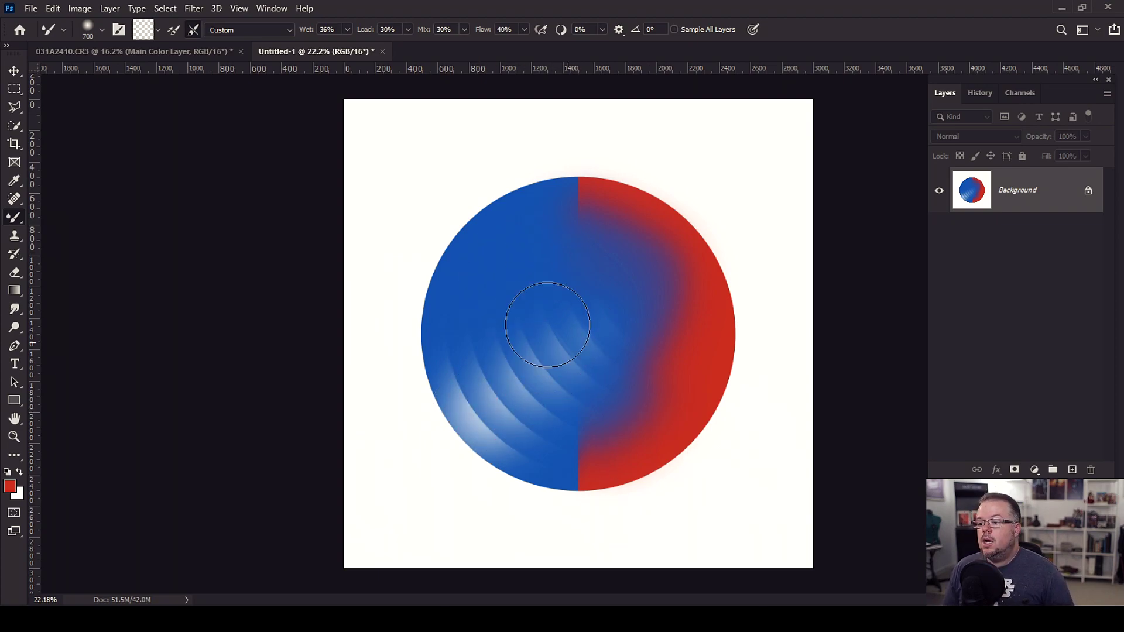
mouse_move(536, 330)
mouse_down()
mouse_move(550, 363)
mouse_move(582, 322)
mouse_move(539, 369)
mouse_move(519, 369)
mouse_move(527, 398)
mouse_move(468, 422)
mouse_move(543, 379)
mouse_up()
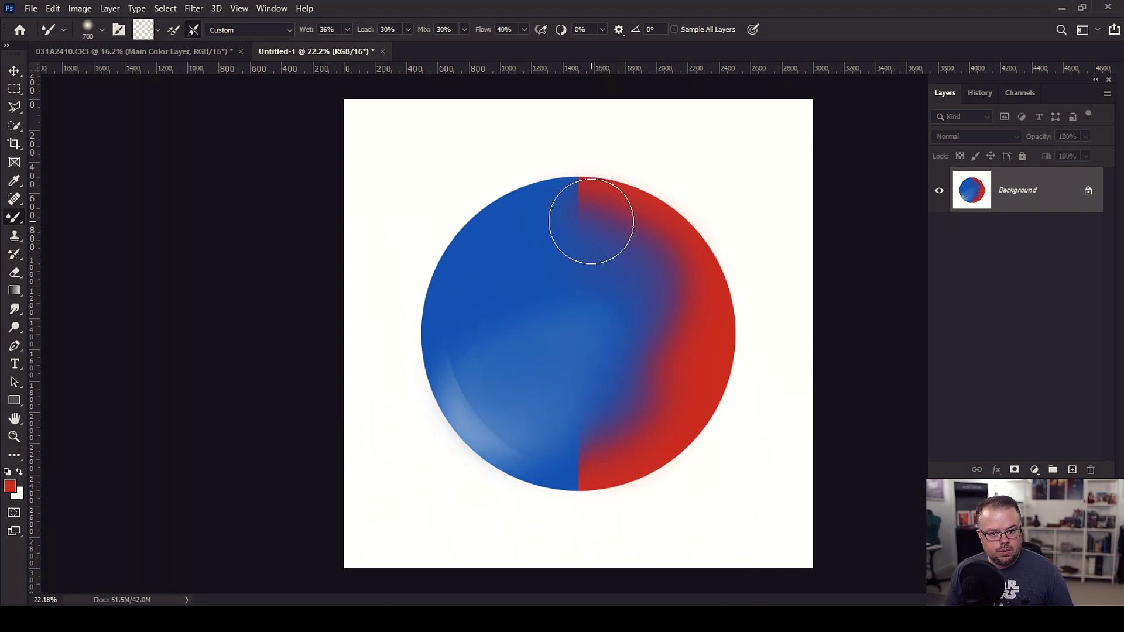
click(185, 50)
- Zoom to about 46% on the raised arm and face and select the Move tool
scroll(565, 217, up, 1)
scroll(565, 218, up, 2)
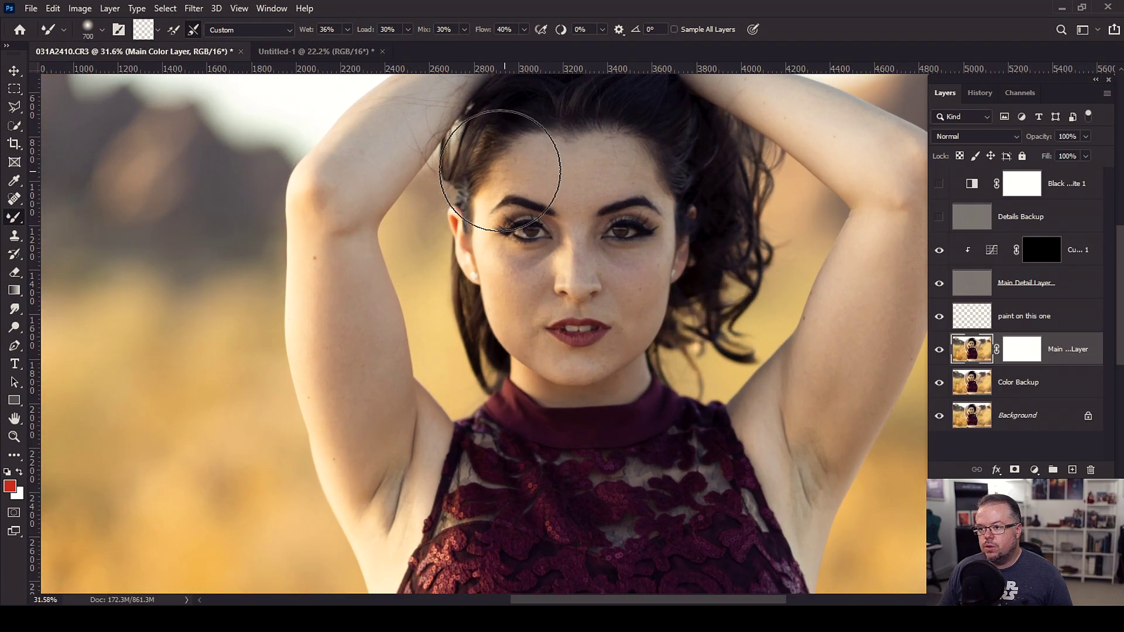
scroll(366, 263, up, 3)
scroll(373, 342, up, 2)
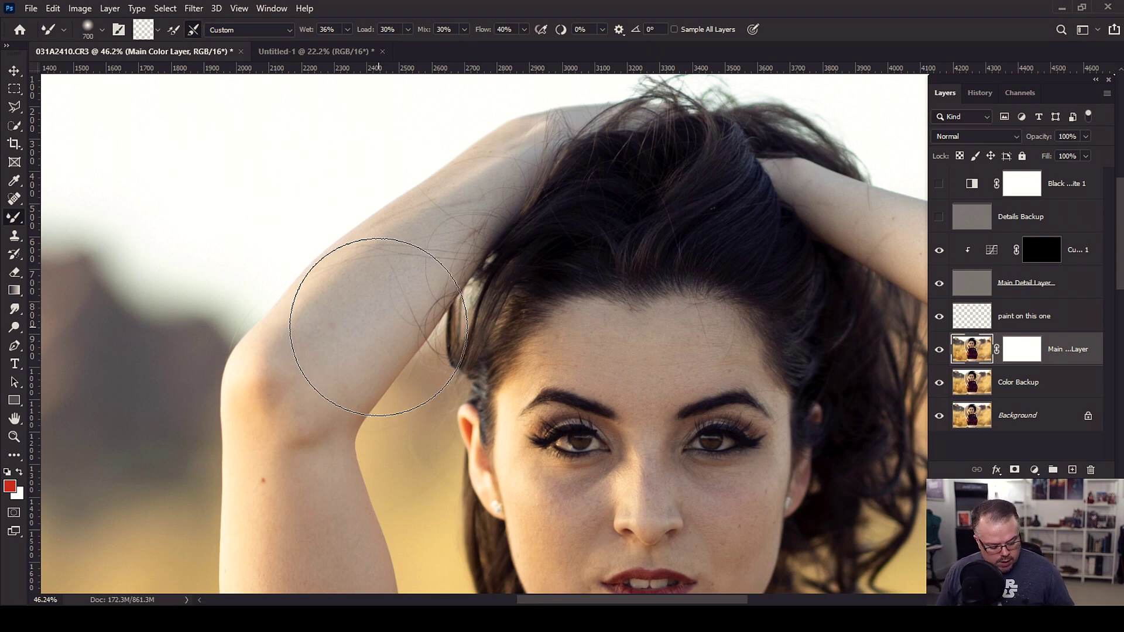
key(v)
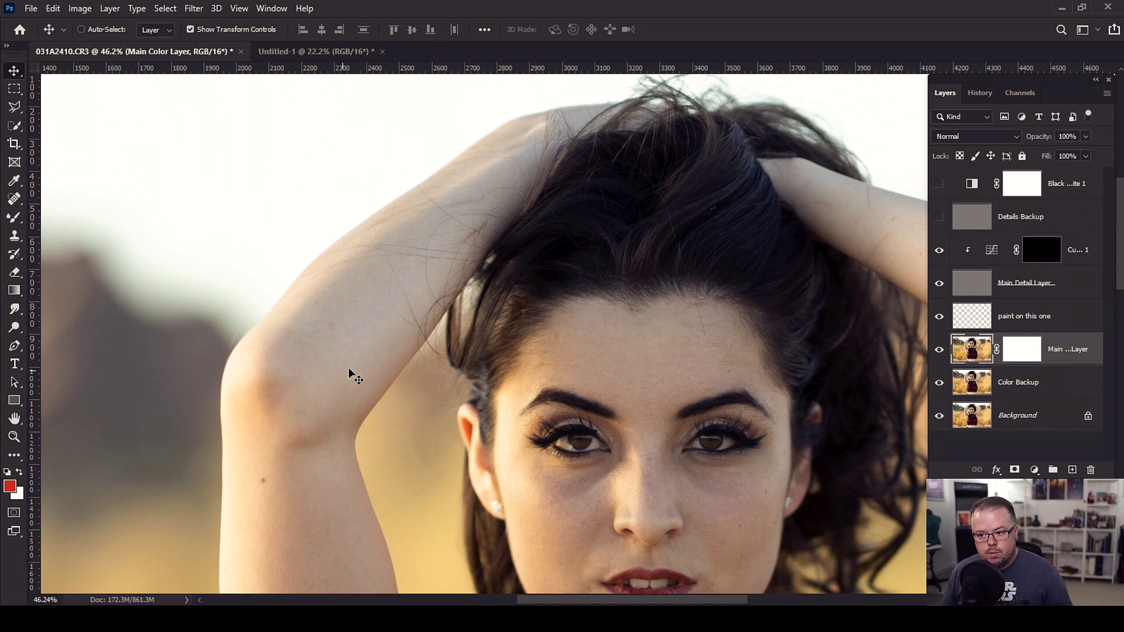
- Set the Mixer Brush to 12% flow and size 175, then dab along the forearm and elbow
key(b)
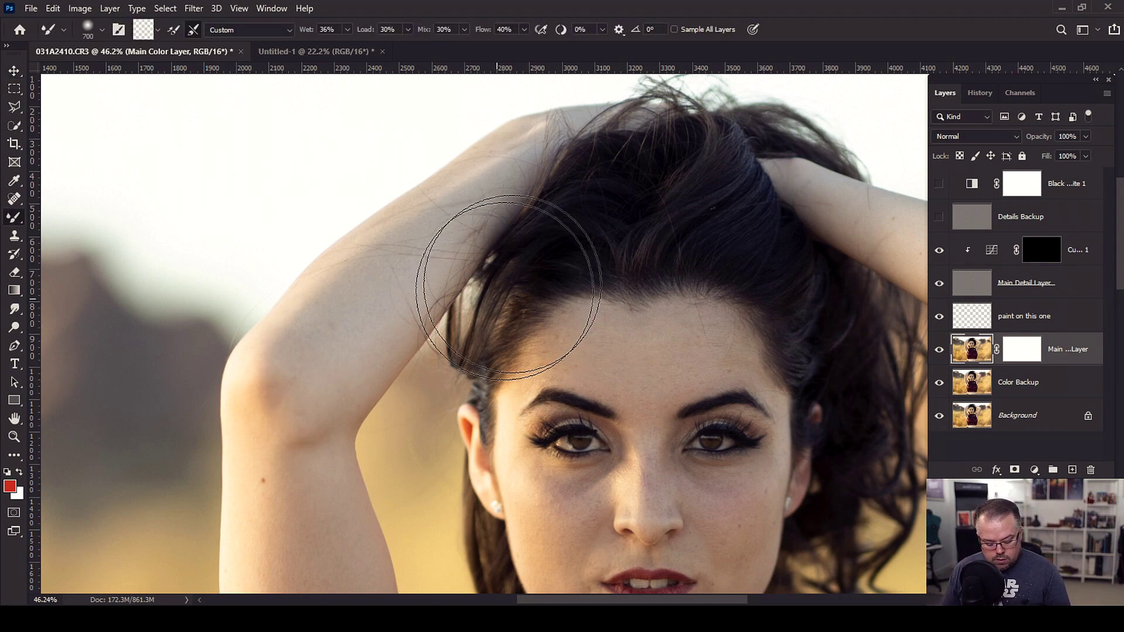
key(bracketleft)
key(bracketleft)
key(bracketleft)
key(bracketleft)
key(bracketleft)
key(bracketleft)
key(bracketleft)
key(bracketleft)
key(shift+1)
key(shift+2)
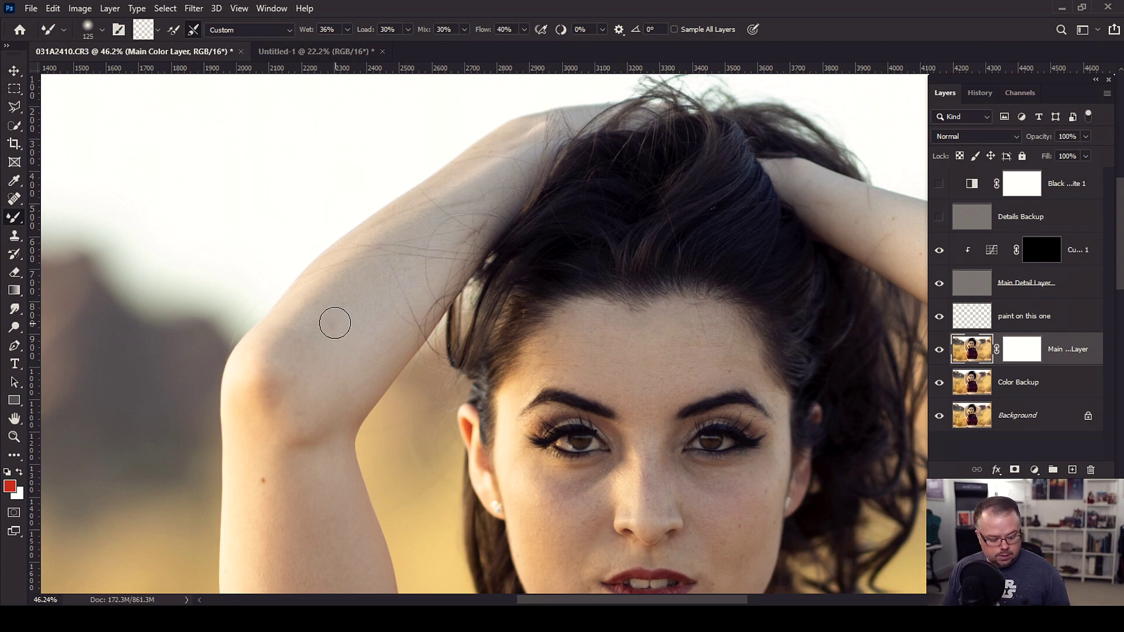
key(bracketright)
key(bracketright)
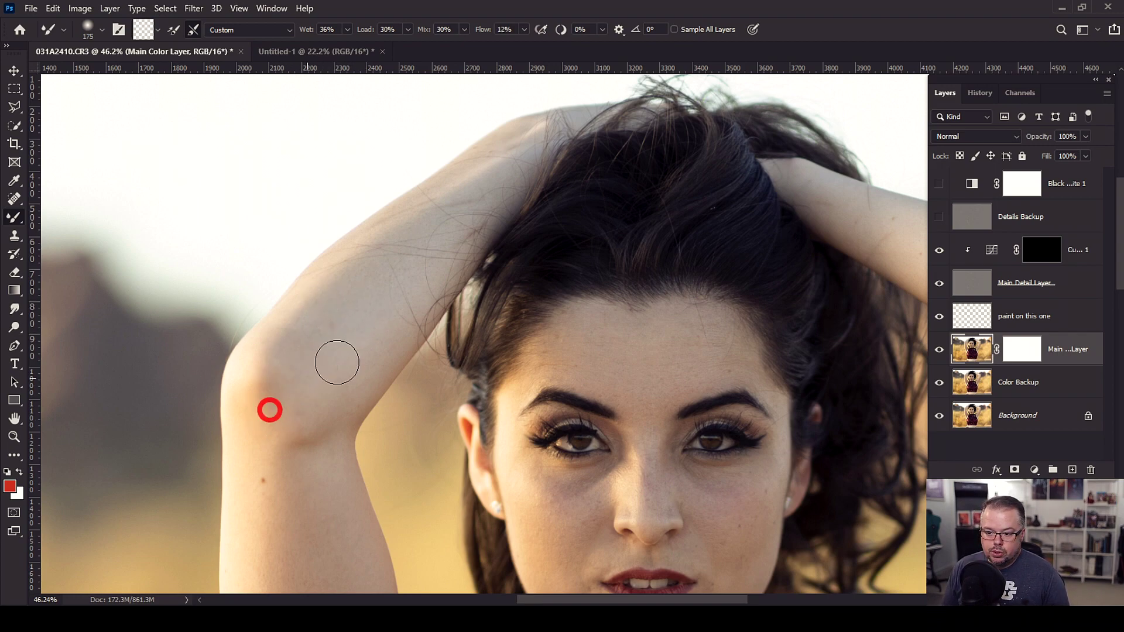
click(272, 402)
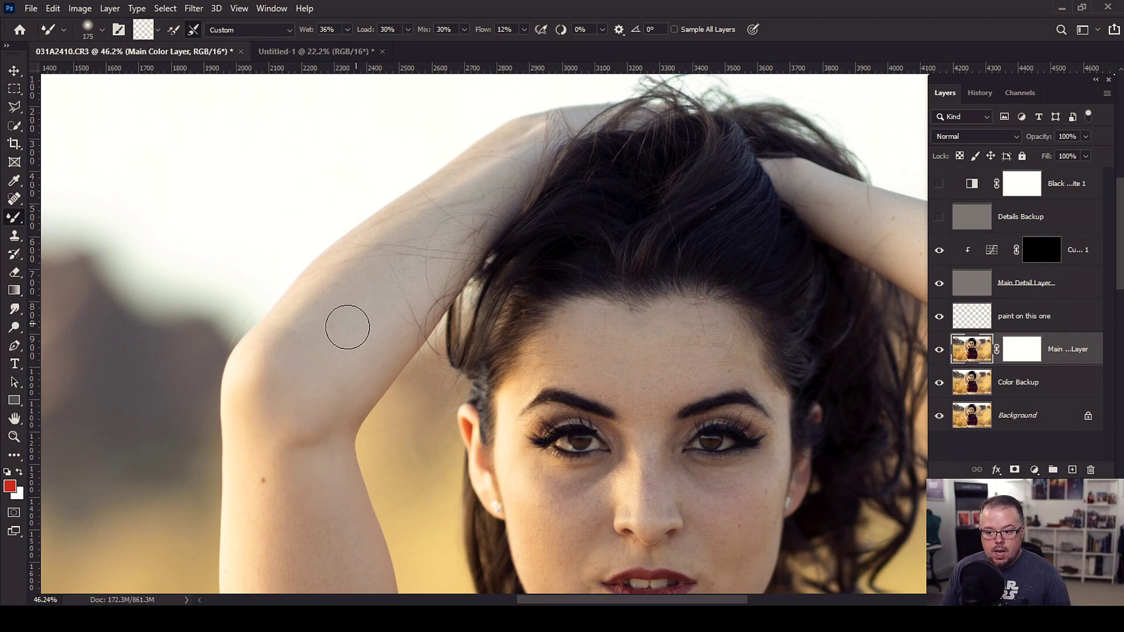
click(306, 470)
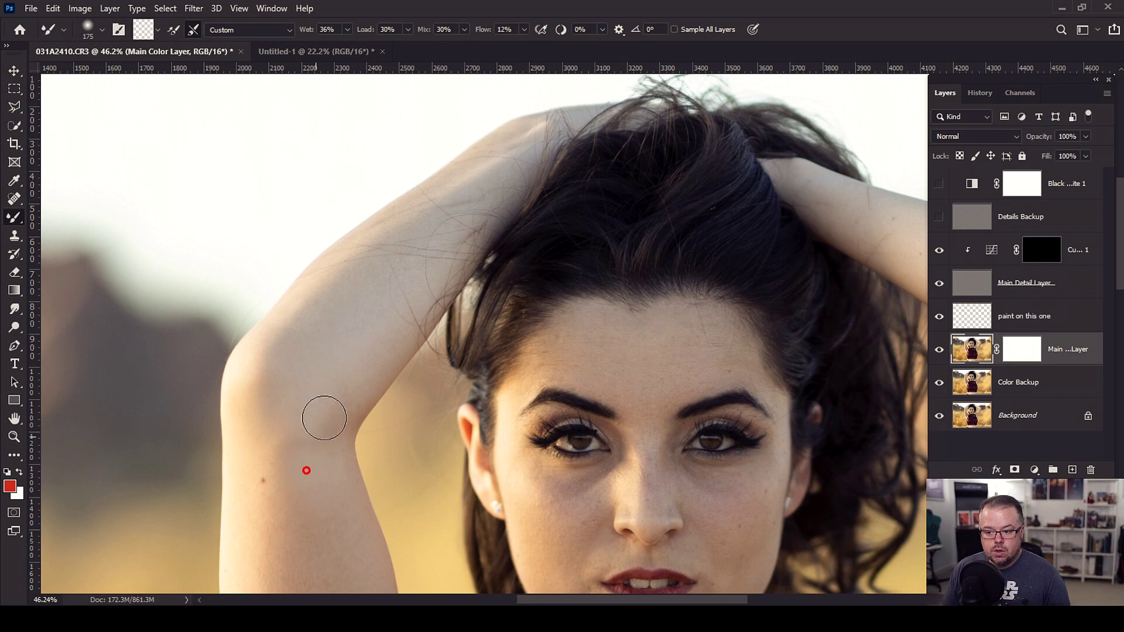
click(320, 475)
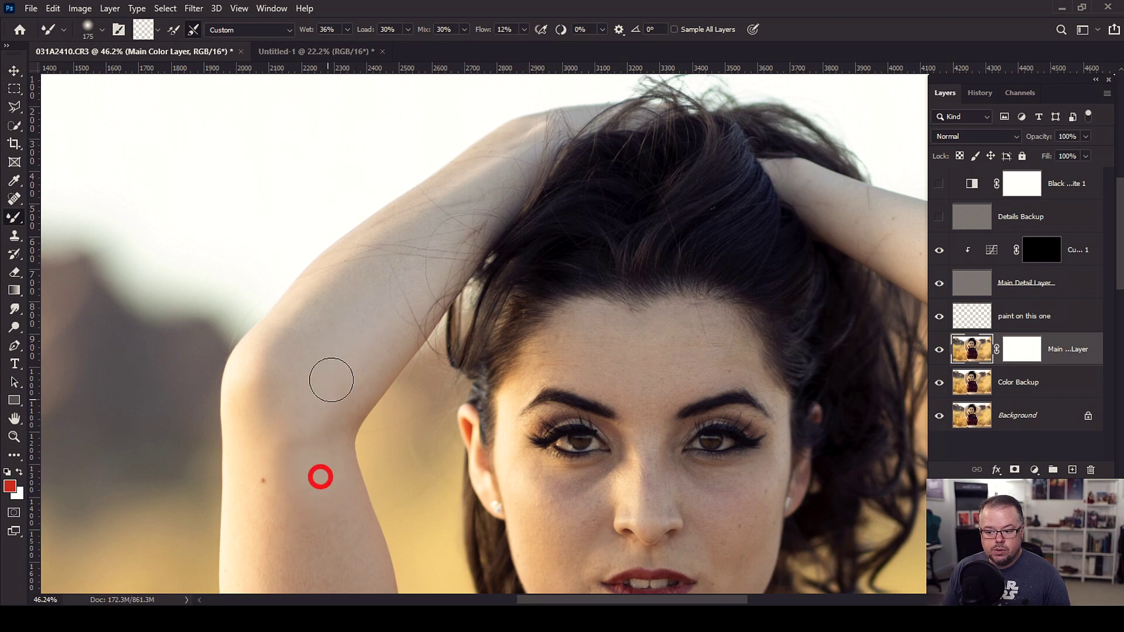
click(304, 467)
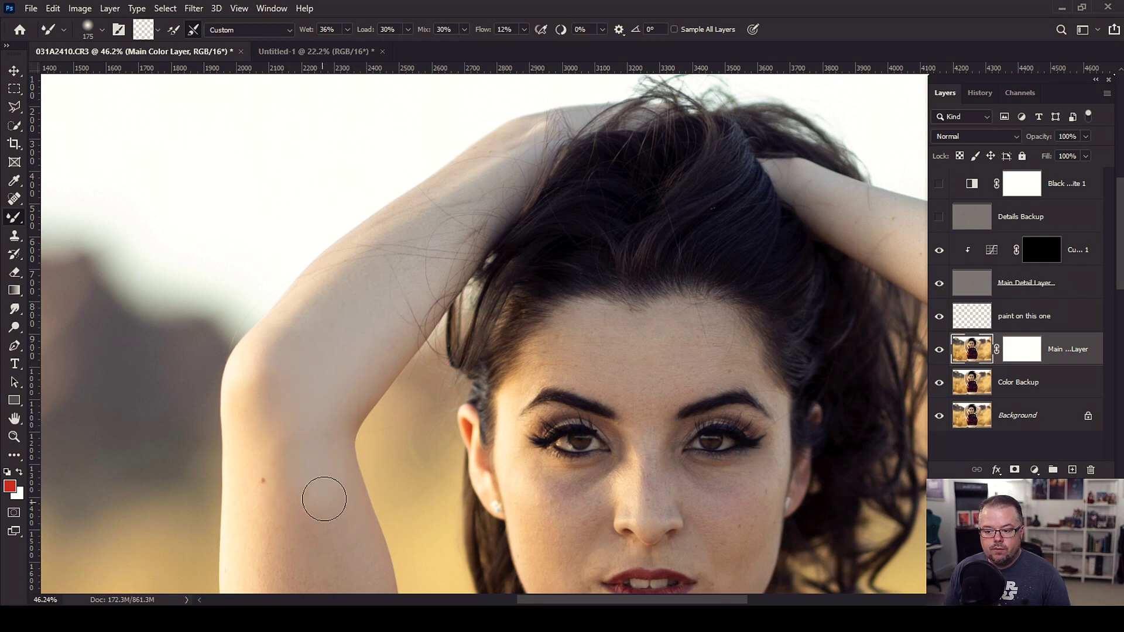
- Blend skin further up the arm and along its outer edge, resizing between 200 and 80
key(bracketright)
scroll(311, 376, down, 3)
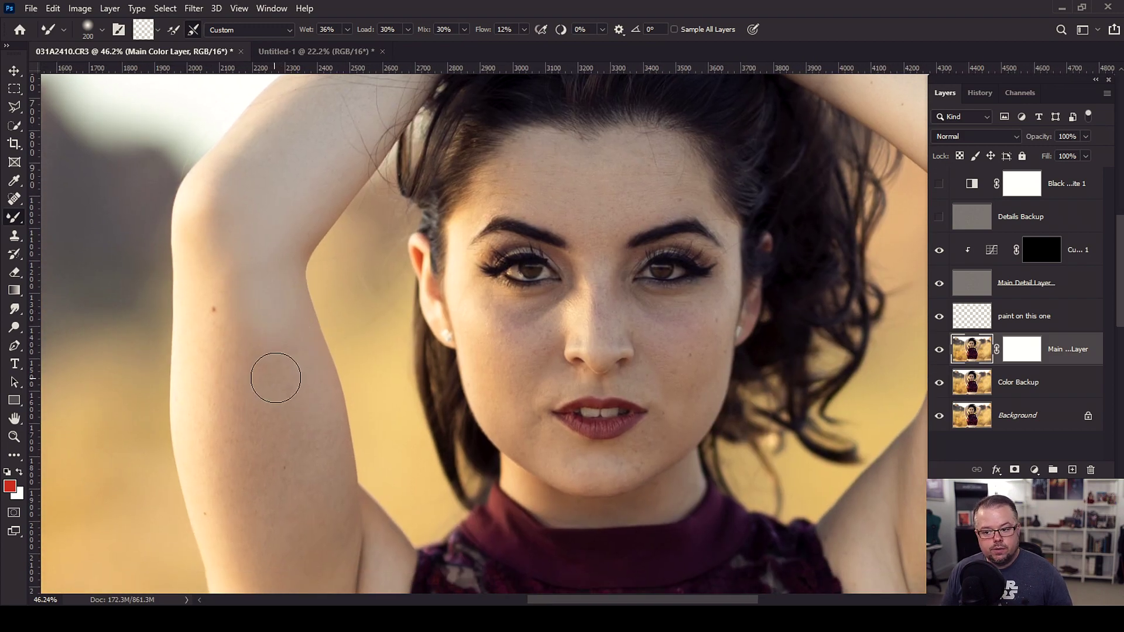
click(255, 290)
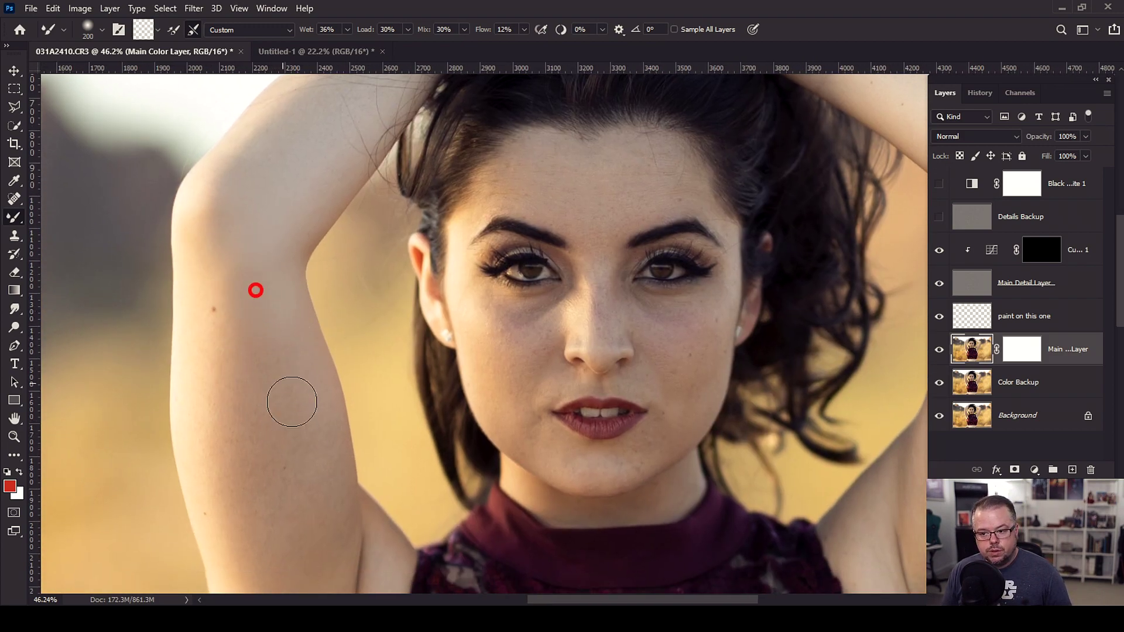
click(260, 263)
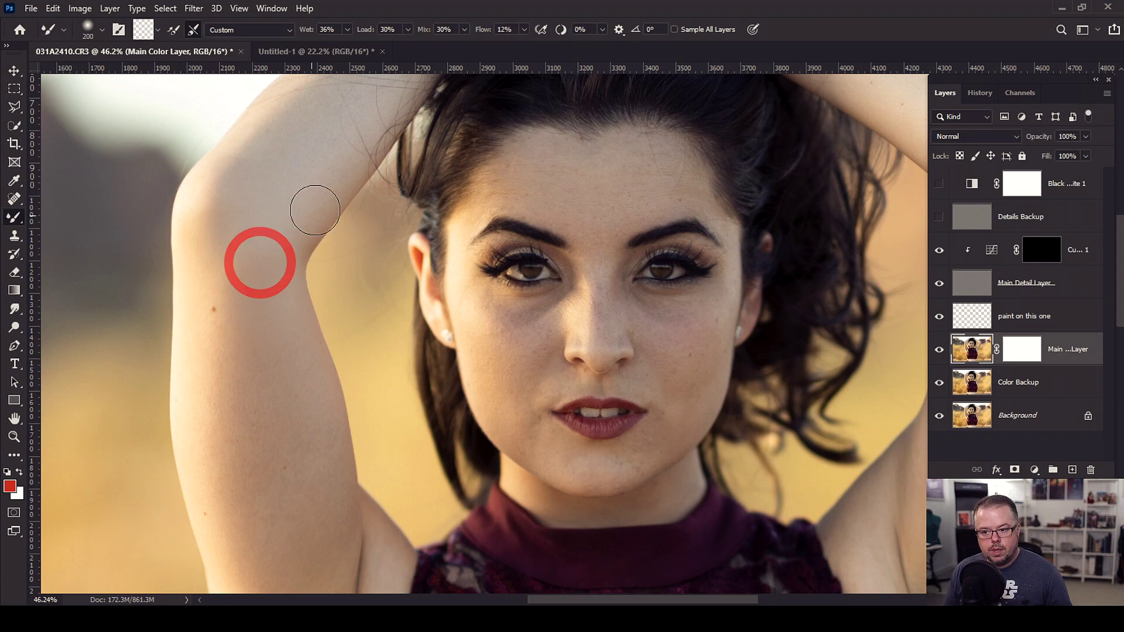
key(bracketright)
key(bracketright)
key(bracketright)
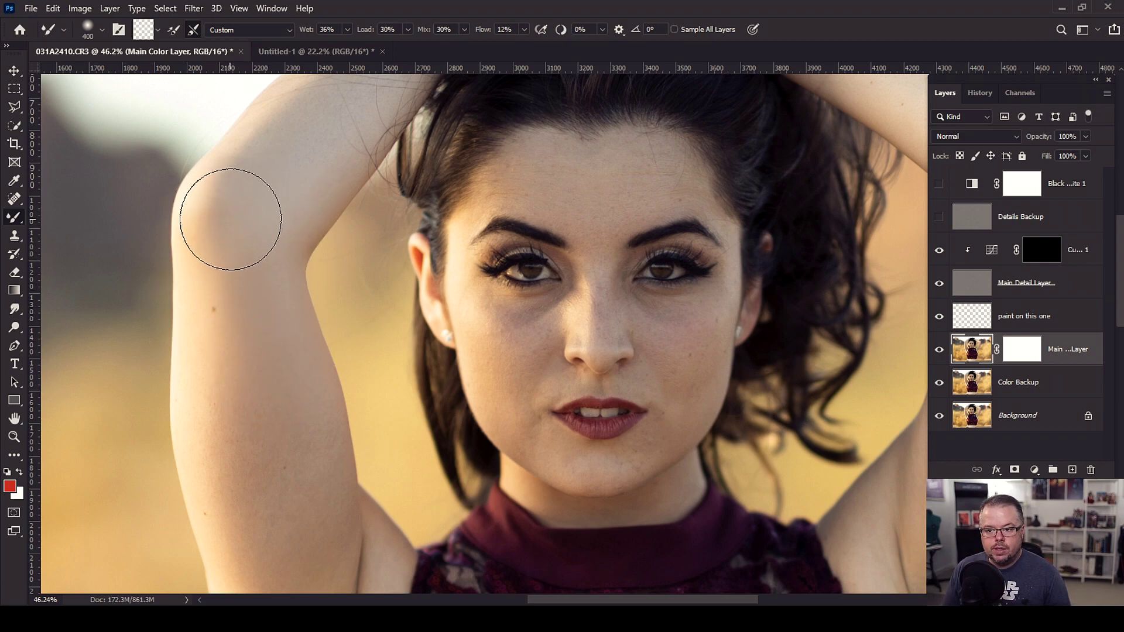
key(bracketleft)
key(bracketleft)
key(bracketleft)
key(bracketleft)
key(bracketleft)
key(bracketleft)
key(bracketleft)
key(bracketleft)
key(bracketleft)
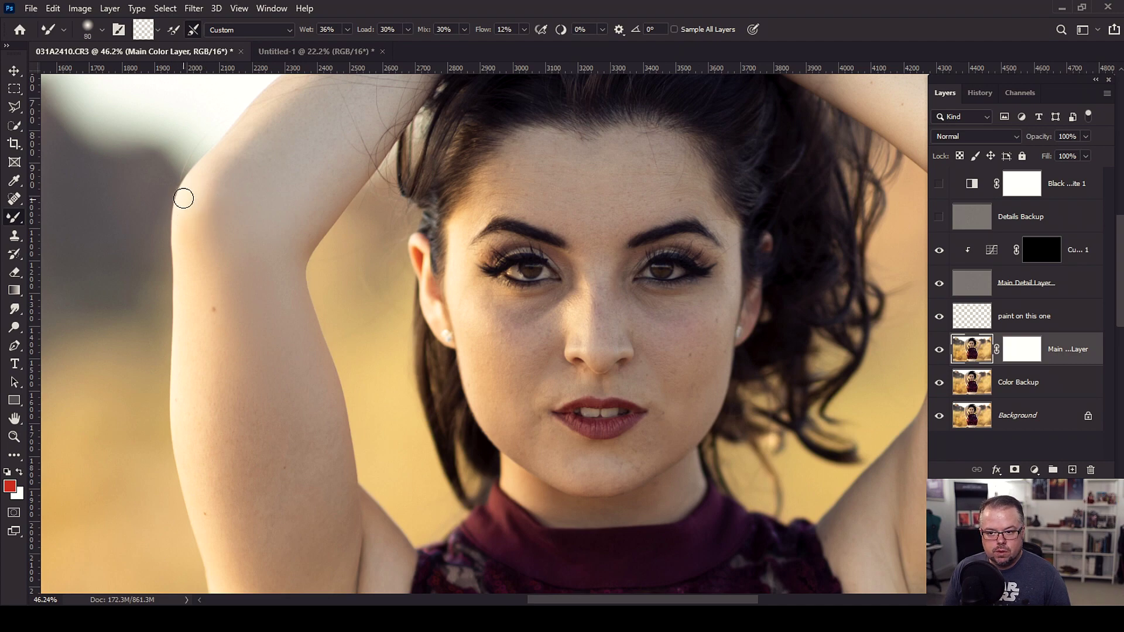
click(195, 272)
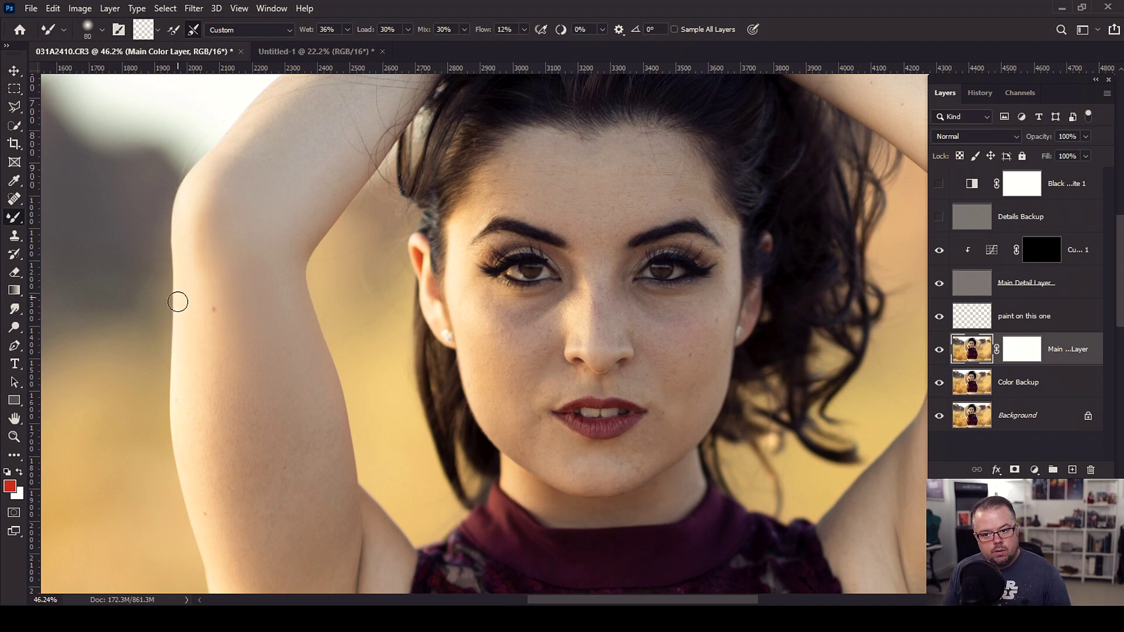
key(bracketright)
key(bracketright)
key(bracketright)
key(bracketright)
key(bracketright)
key(bracketright)
key(bracketright)
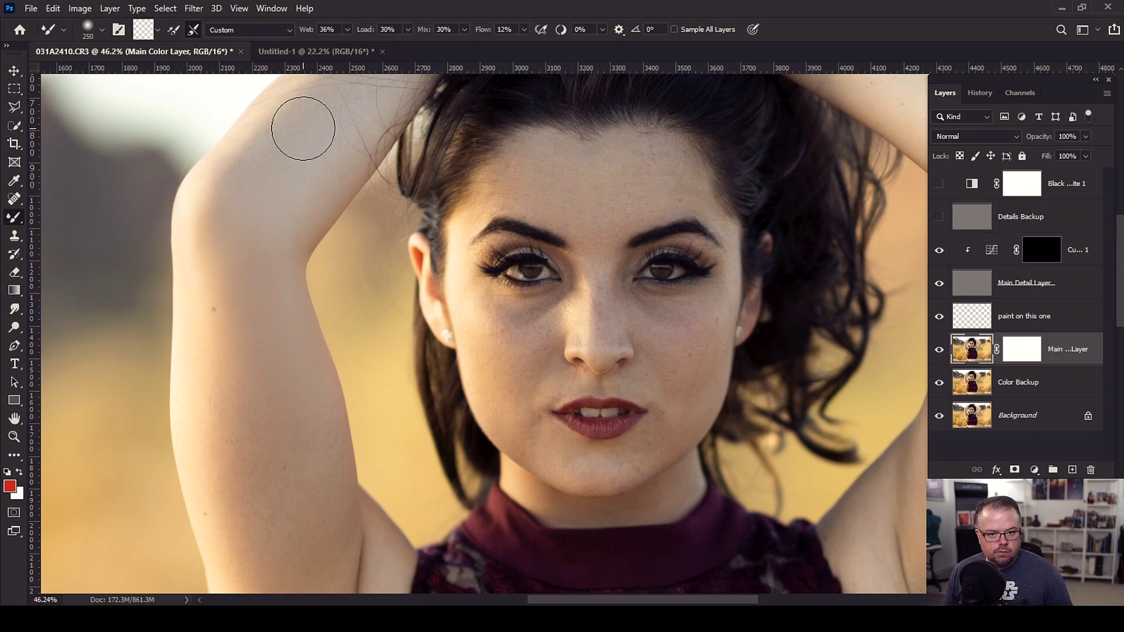
- Zoom in to about 82% on the eyes and nose with the Move tool active
scroll(585, 284, up, 2)
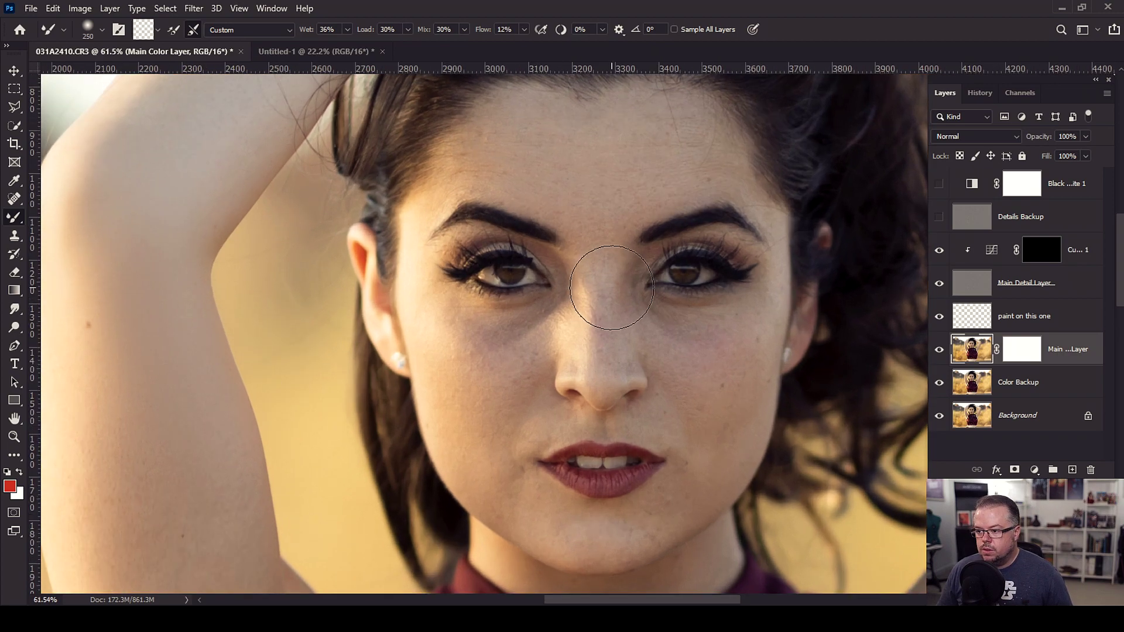
key(v)
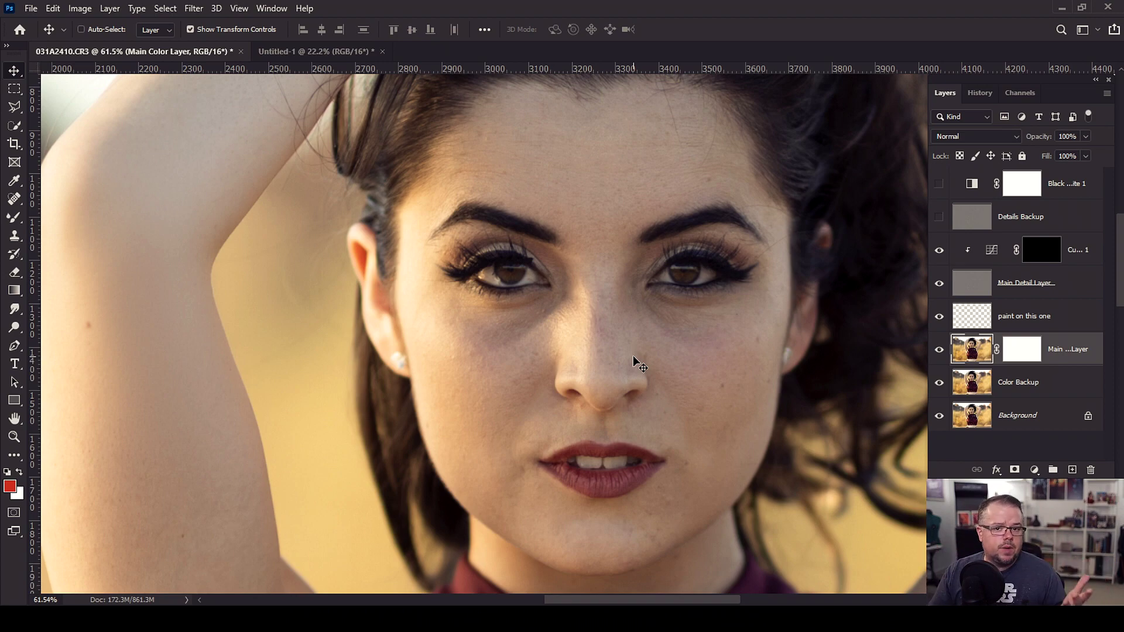
scroll(634, 356, up, 3)
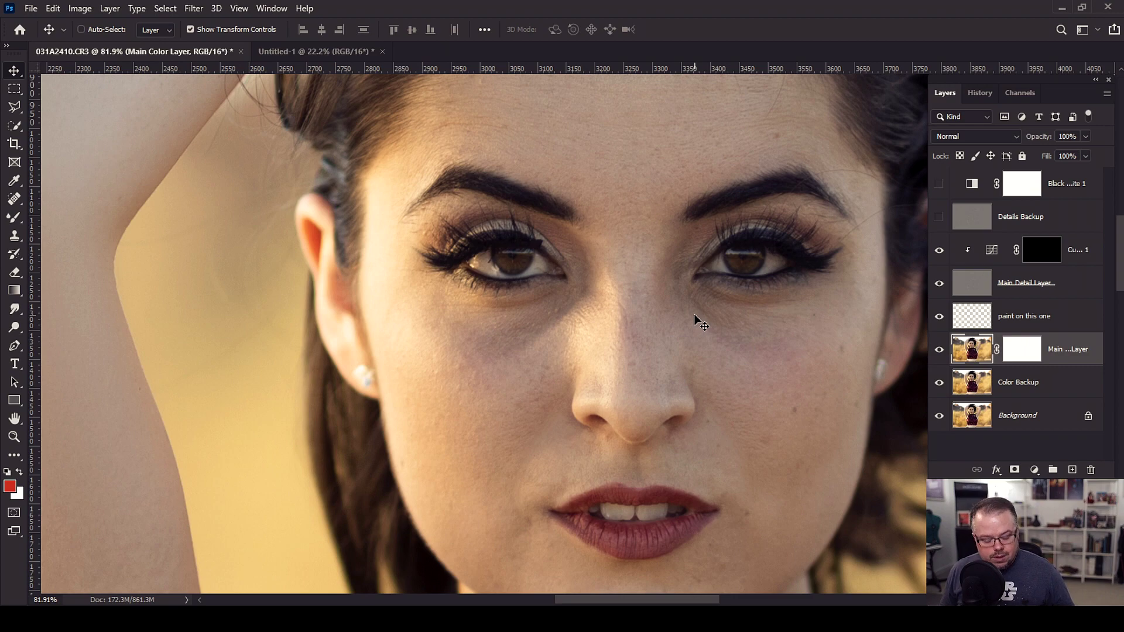
- Select the Mixer Brush at size 100 and smooth the under-eye and cheek skin on the left
key(b)
key(bracketleft)
key(bracketleft)
key(bracketleft)
key(bracketleft)
key(bracketleft)
key(bracketleft)
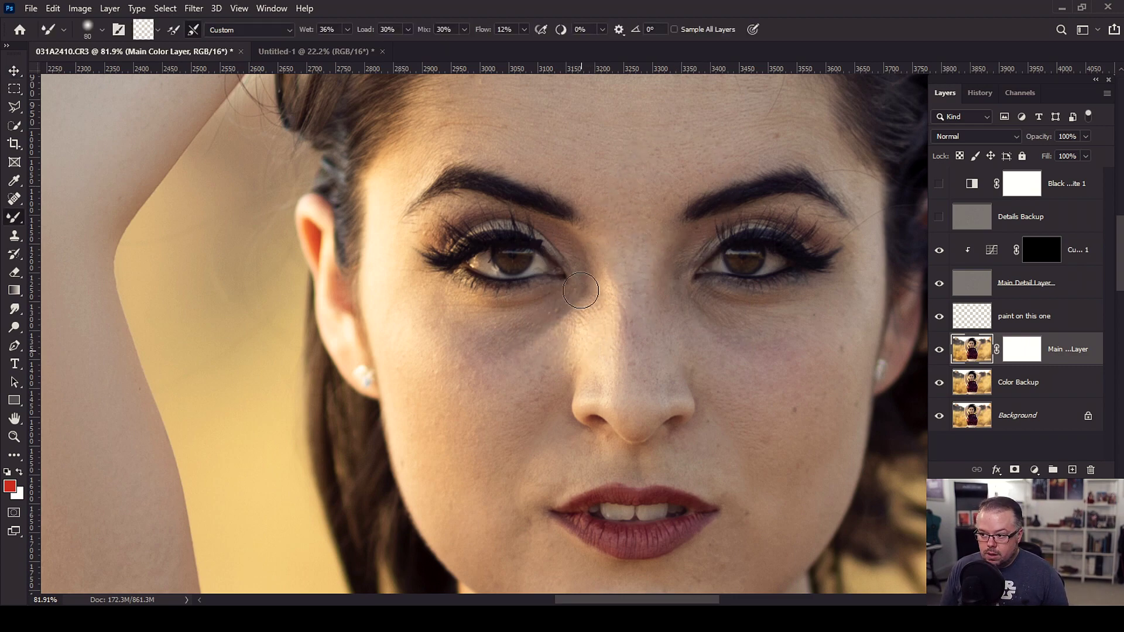
key(bracketright)
key(bracketright)
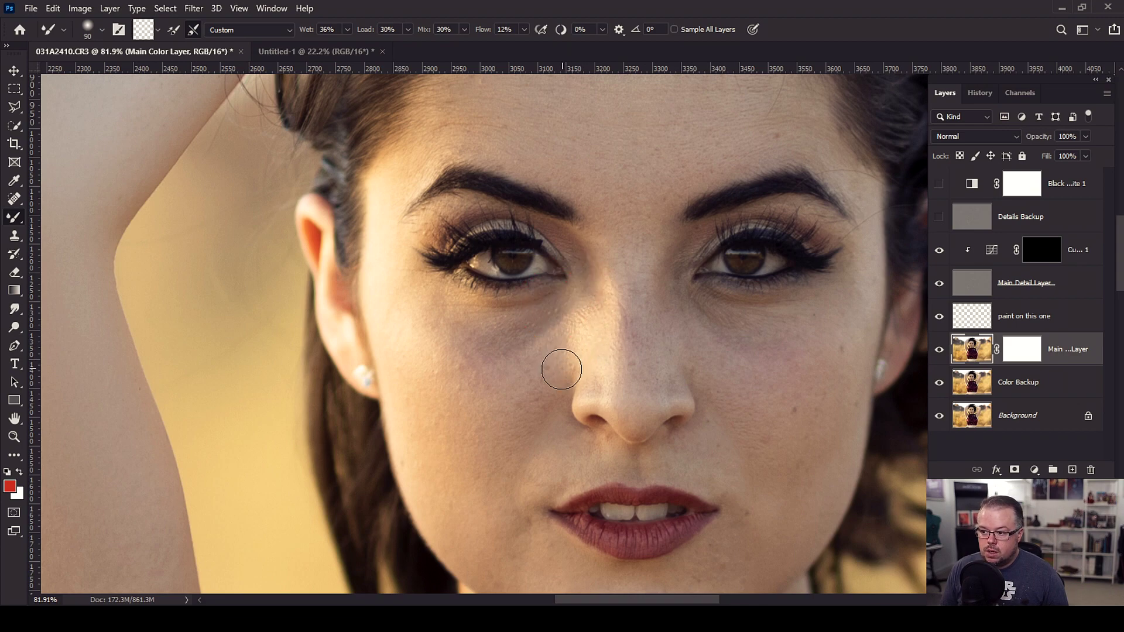
mouse_move(554, 319)
mouse_down()
mouse_move(533, 388)
mouse_move(526, 331)
mouse_move(525, 404)
mouse_move(503, 390)
mouse_move(502, 368)
mouse_move(522, 334)
mouse_move(525, 349)
mouse_move(470, 379)
mouse_up()
mouse_move(527, 332)
mouse_down()
mouse_move(459, 371)
mouse_move(434, 339)
mouse_move(452, 334)
mouse_up()
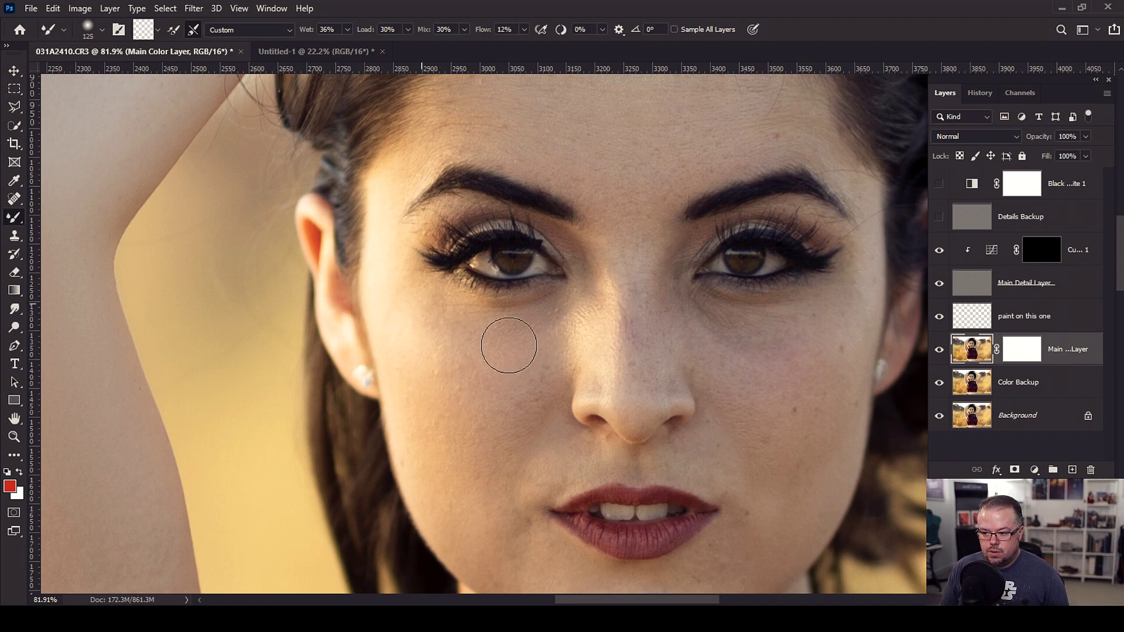
- Blend the nose bridge skin with brush sizes 60–100, finishing with a 125 dab beside the nose
key(bracketright)
key(bracketright)
key(bracketleft)
key(bracketleft)
key(bracketleft)
drag(578, 284, 562, 336)
key(bracketright)
drag(578, 297, 552, 373)
key(bracketleft)
key(bracketleft)
key(bracketleft)
key(bracketleft)
mouse_move(603, 323)
mouse_down()
mouse_move(564, 261)
mouse_move(594, 334)
mouse_up()
mouse_move(580, 265)
mouse_down()
mouse_move(605, 328)
mouse_move(566, 346)
mouse_up()
key(bracketright)
key(bracketright)
key(bracketright)
key(bracketright)
key(bracketright)
click(553, 334)
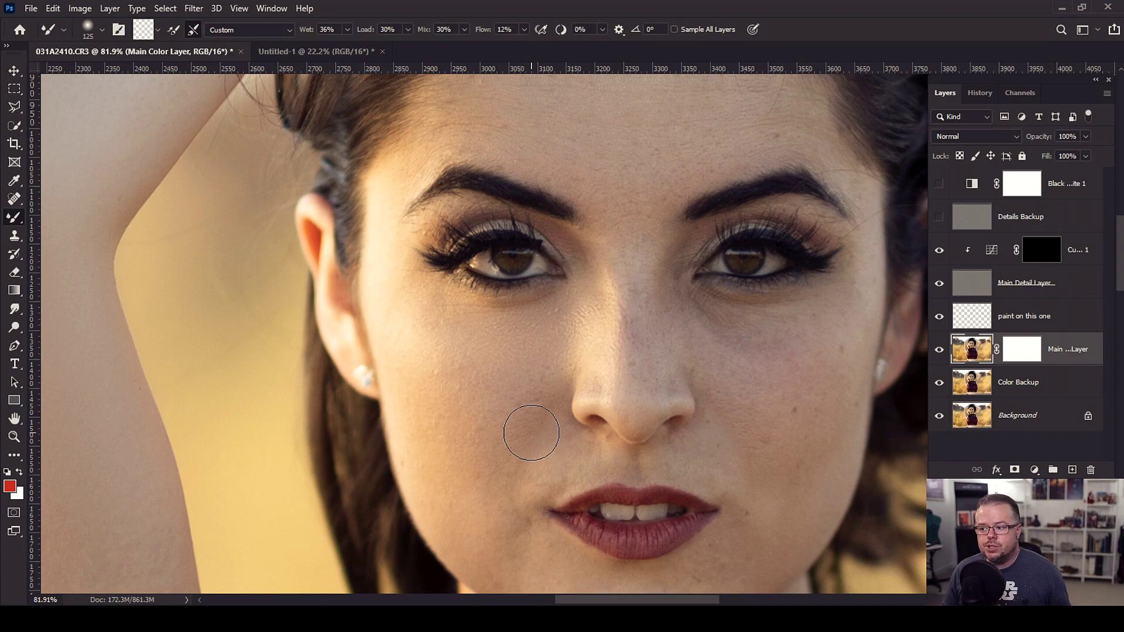
- Fit the whole retouched portrait on screen with Ctrl+0
key(ctrl+0)
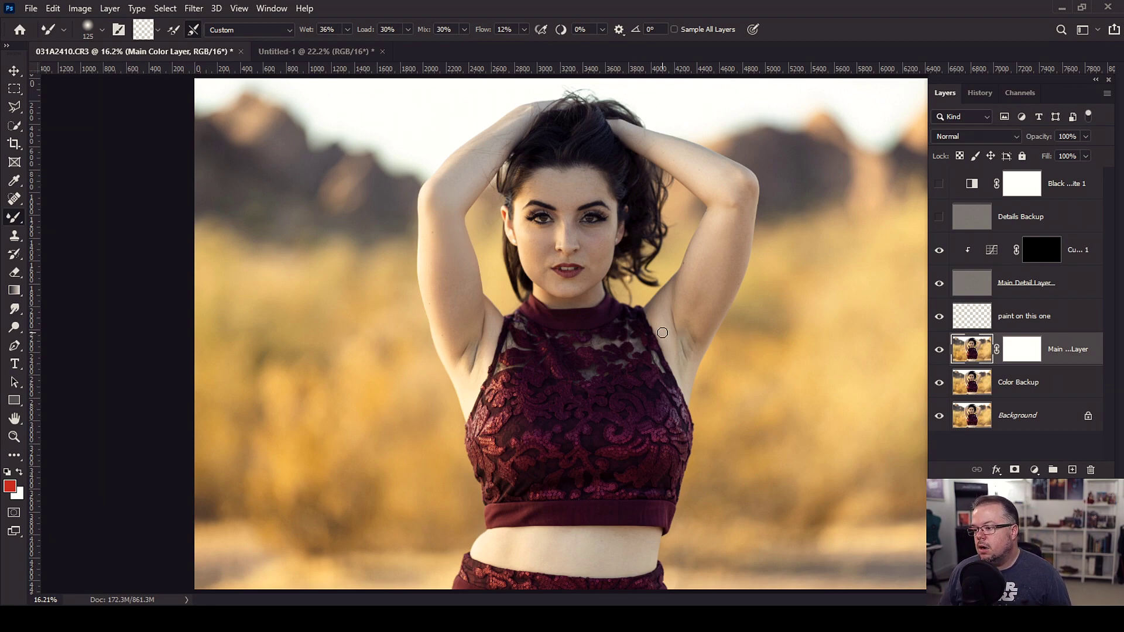
scroll(668, 334, up, 3)
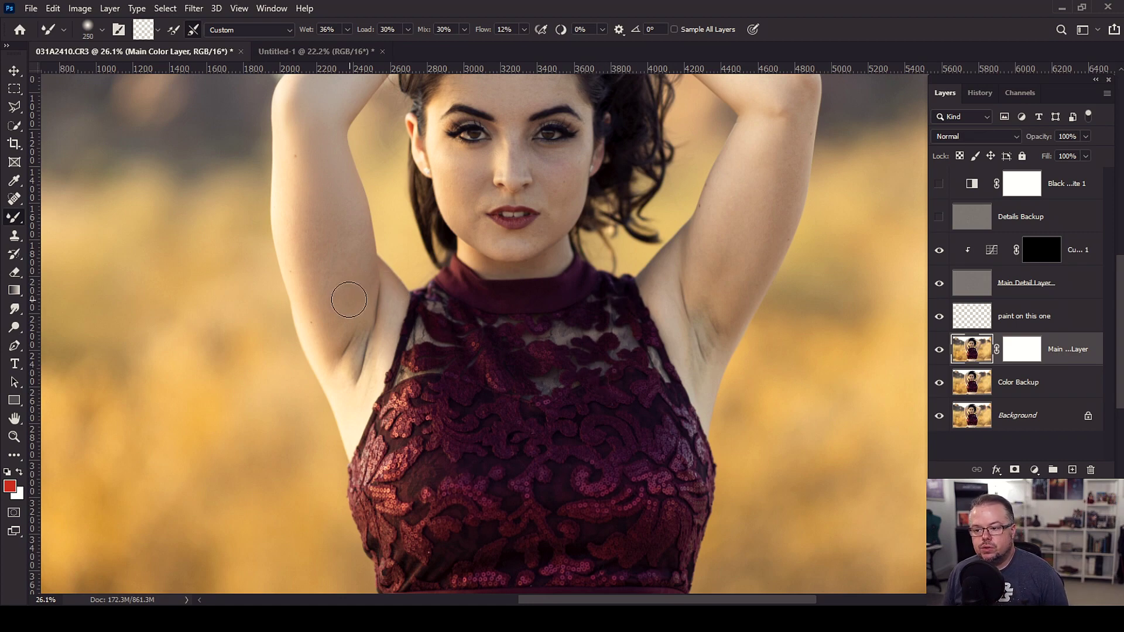
- Smooth the left armpit and inner arm with a 250 px brush, then the right armpit
key(bracketright)
key(bracketright)
key(bracketright)
key(bracketright)
key(bracketright)
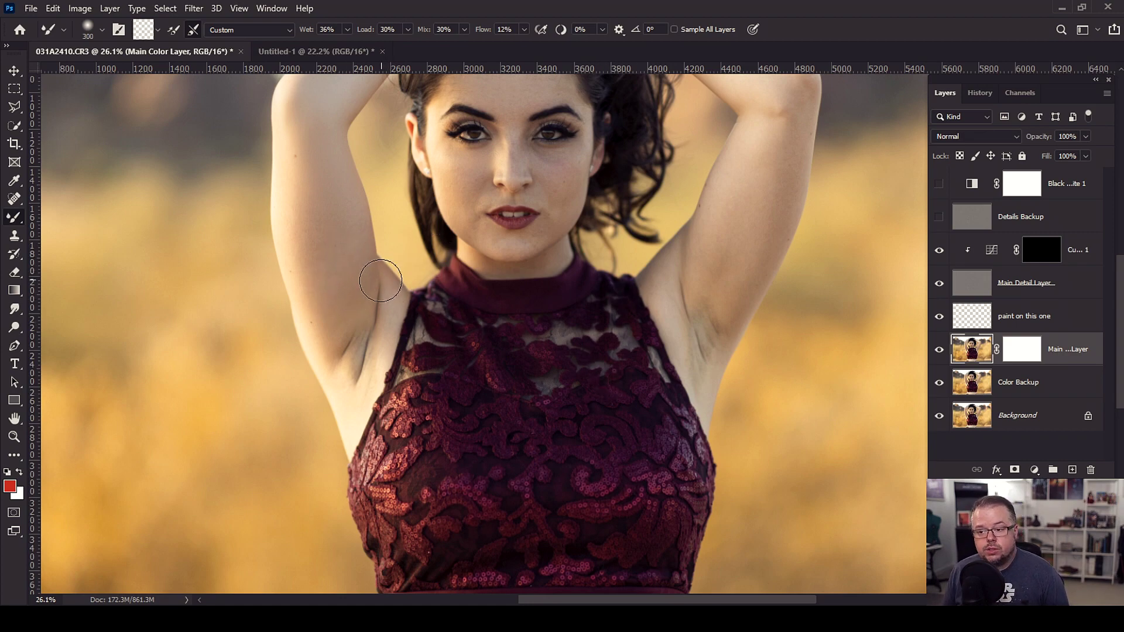
mouse_move(348, 266)
mouse_down()
mouse_move(355, 272)
mouse_move(357, 251)
mouse_move(346, 231)
mouse_up()
mouse_move(351, 369)
mouse_down()
mouse_move(335, 277)
mouse_move(363, 378)
mouse_move(336, 300)
mouse_up()
mouse_move(360, 363)
mouse_down()
mouse_move(376, 288)
mouse_move(369, 307)
mouse_up()
key(bracketright)
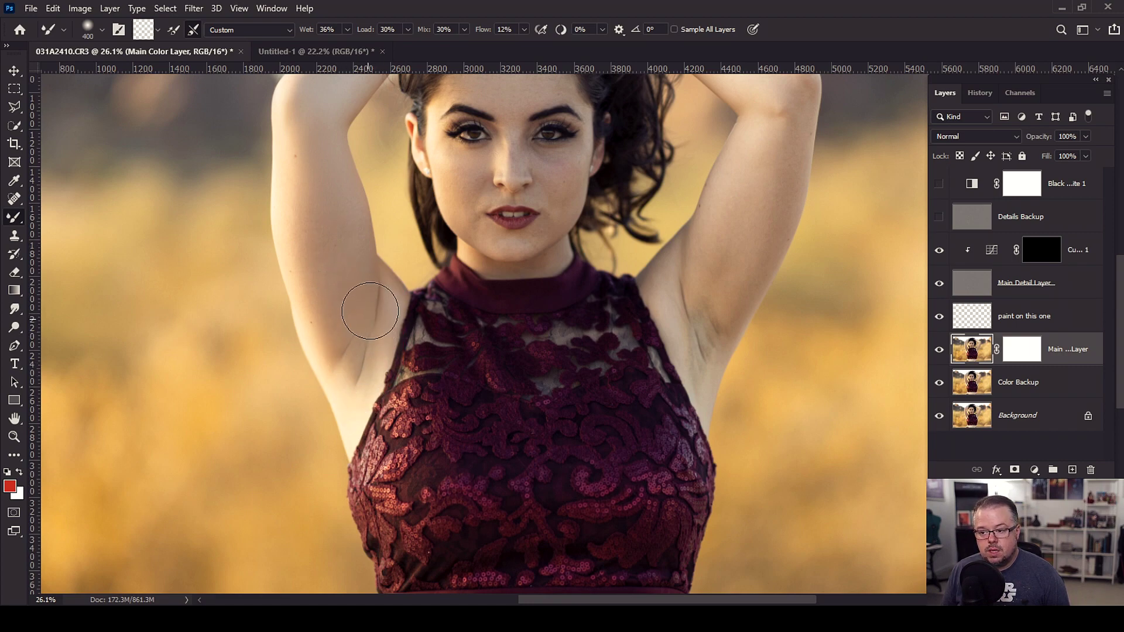
key(bracketleft)
key(bracketleft)
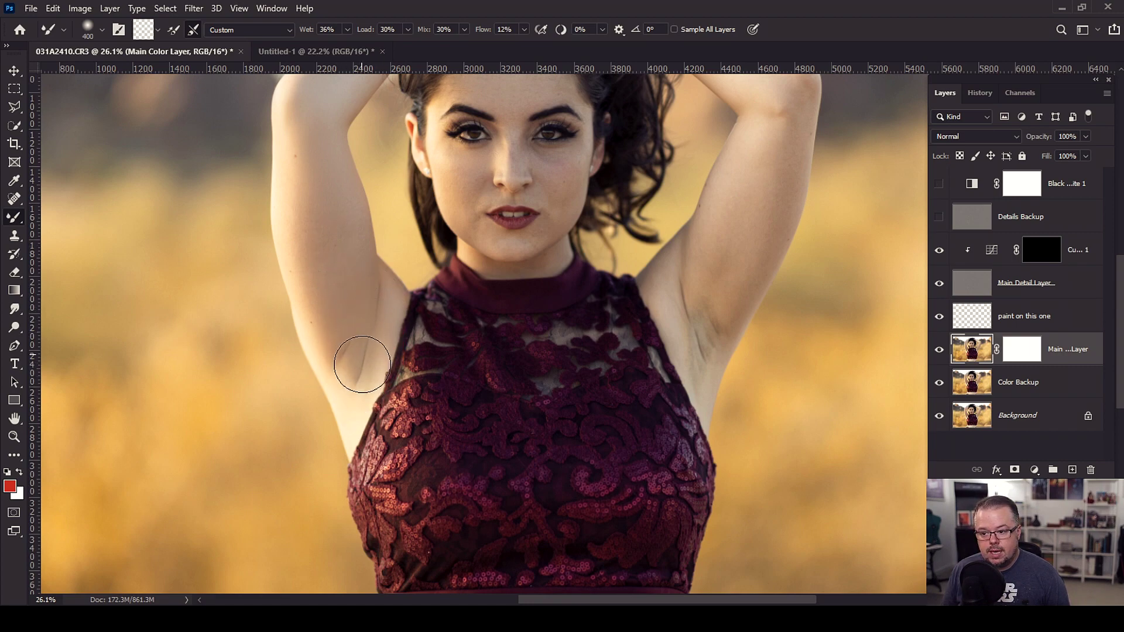
click(364, 337)
mouse_move(701, 326)
mouse_down()
mouse_move(701, 385)
mouse_move(706, 318)
mouse_move(697, 315)
mouse_move(707, 307)
mouse_move(710, 367)
mouse_move(716, 288)
mouse_move(695, 320)
mouse_move(683, 265)
mouse_move(685, 323)
mouse_move(721, 267)
mouse_move(721, 280)
mouse_move(699, 273)
mouse_move(714, 304)
mouse_move(724, 293)
mouse_move(699, 381)
mouse_move(708, 367)
mouse_move(685, 338)
mouse_move(682, 348)
mouse_move(702, 322)
mouse_up()
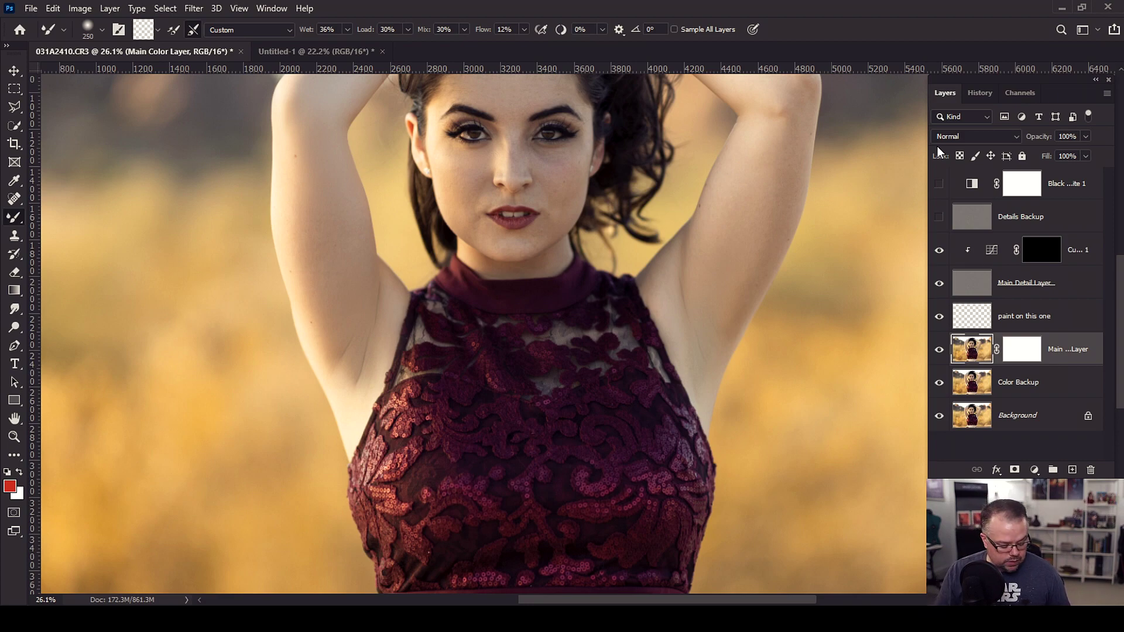
- Fit the entire portrait on screen to check the blended arms, under-eyes and armpits
key(ctrl+0)
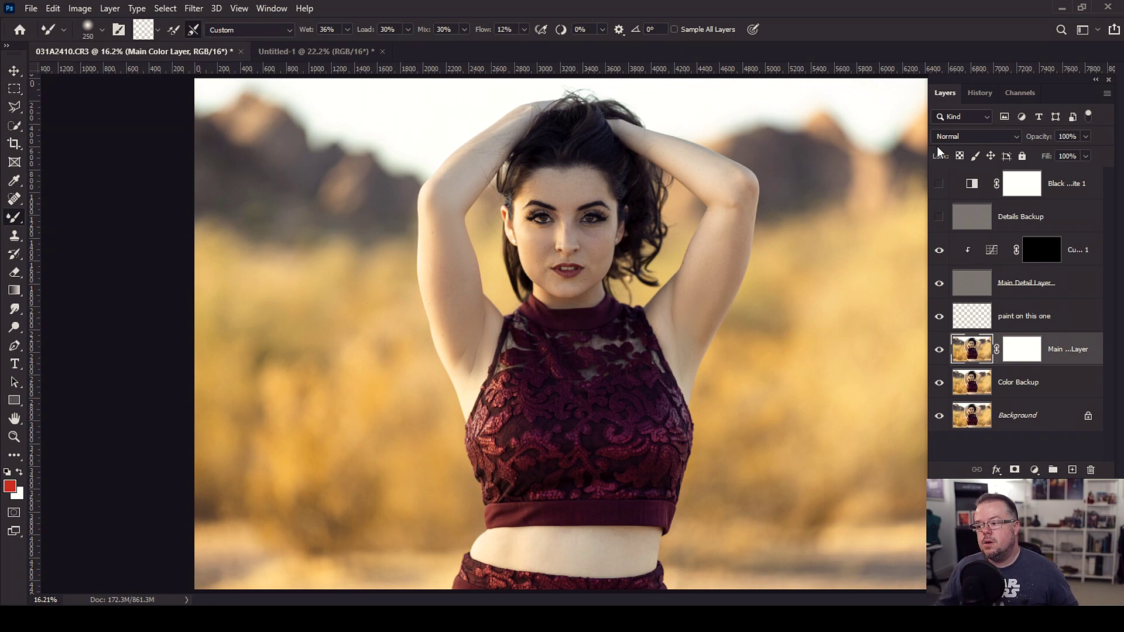